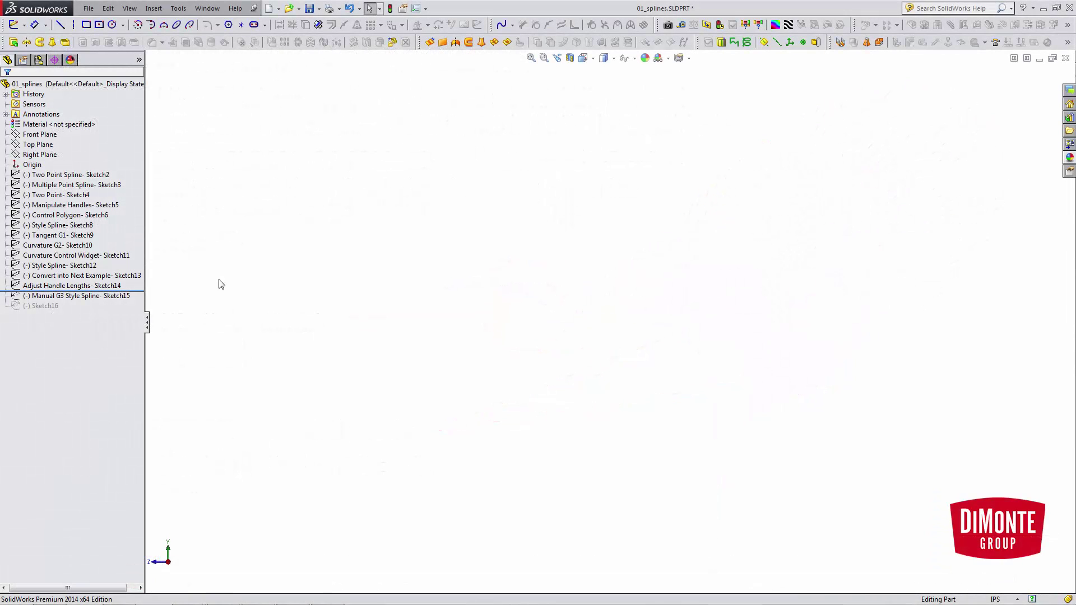
- Open the Adjust Handle Lengths- Sketch14 sketch for editing
left_click(118, 285)
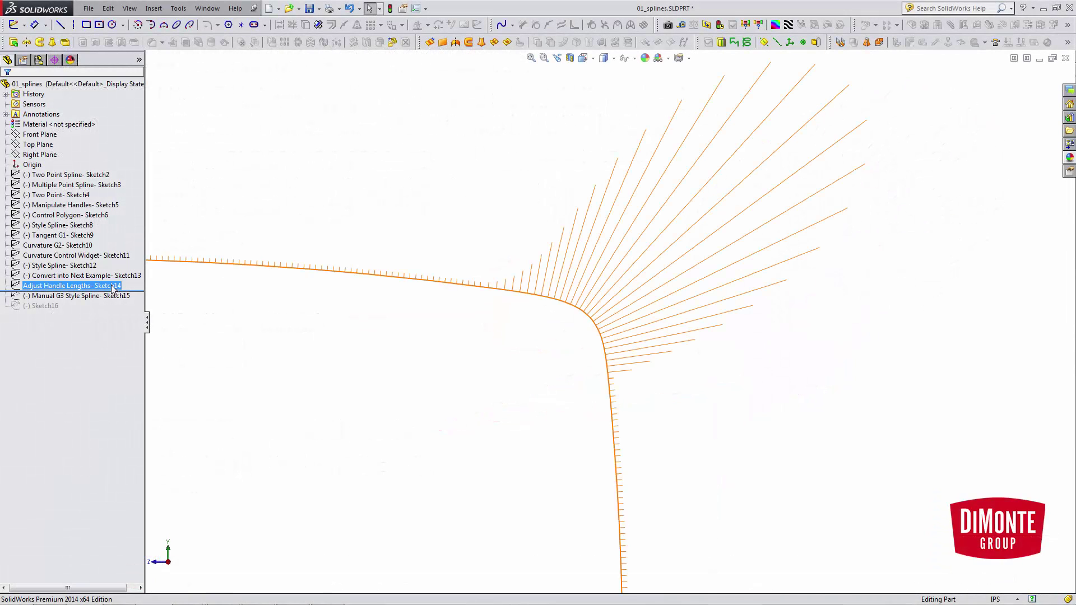
left_click(119, 255)
scroll(591, 353, "down", 3)
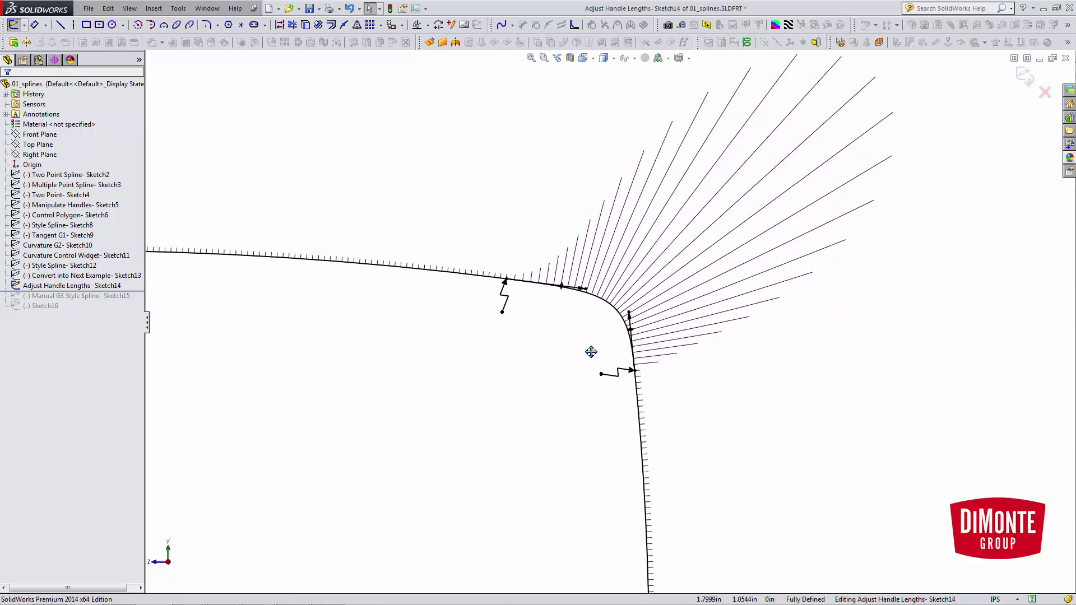
middle_click_drag(614, 320, 538, 366, "ctrl")
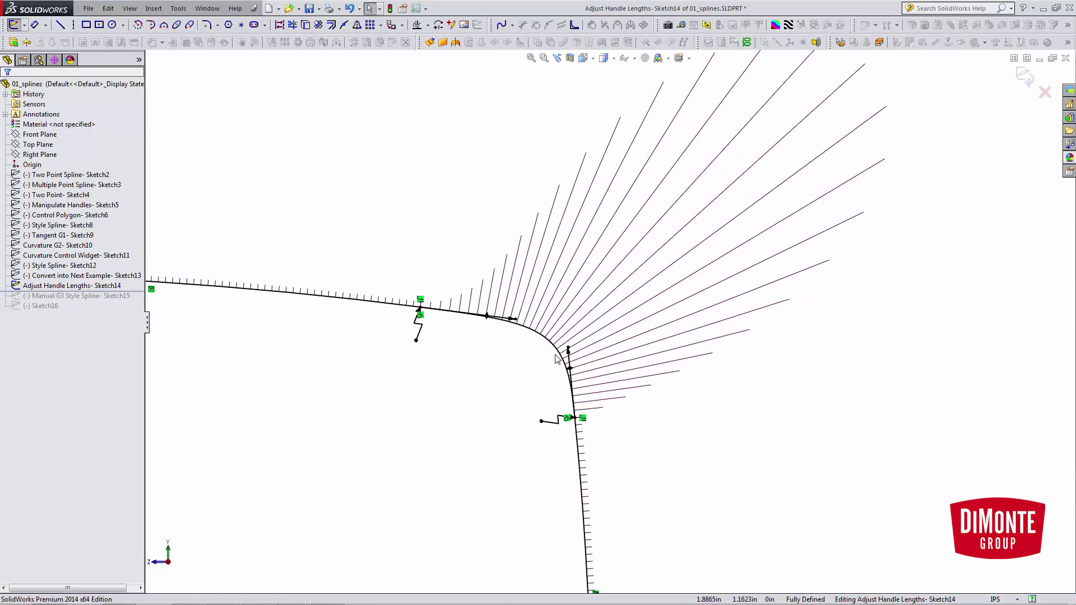
- Set the corner spline's degree type to Standard and shorten its tangent handle at the upper arc
left_click(541, 334)
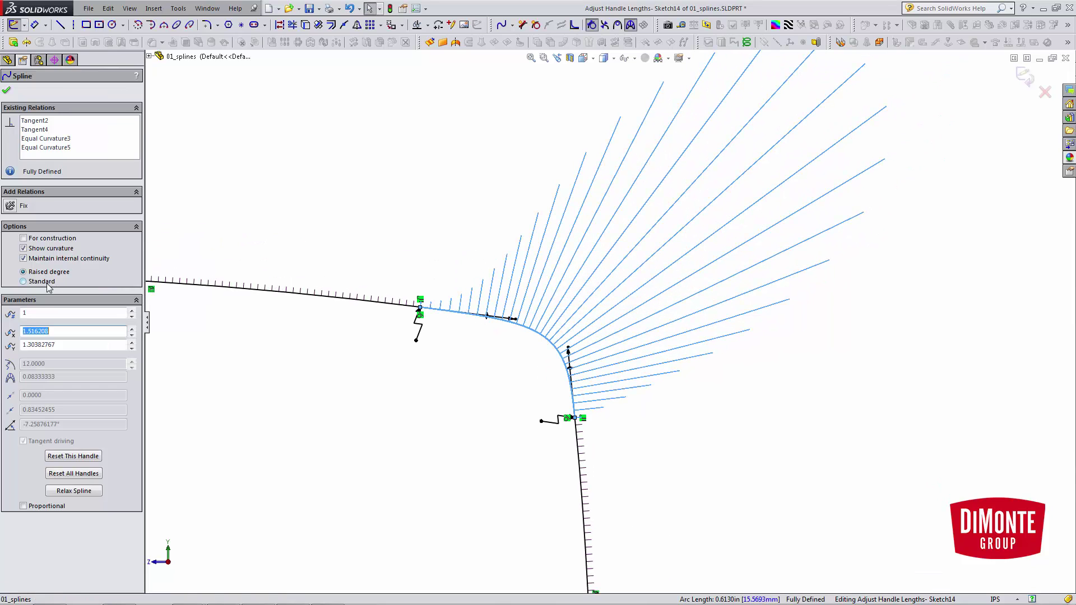
left_click(23, 281)
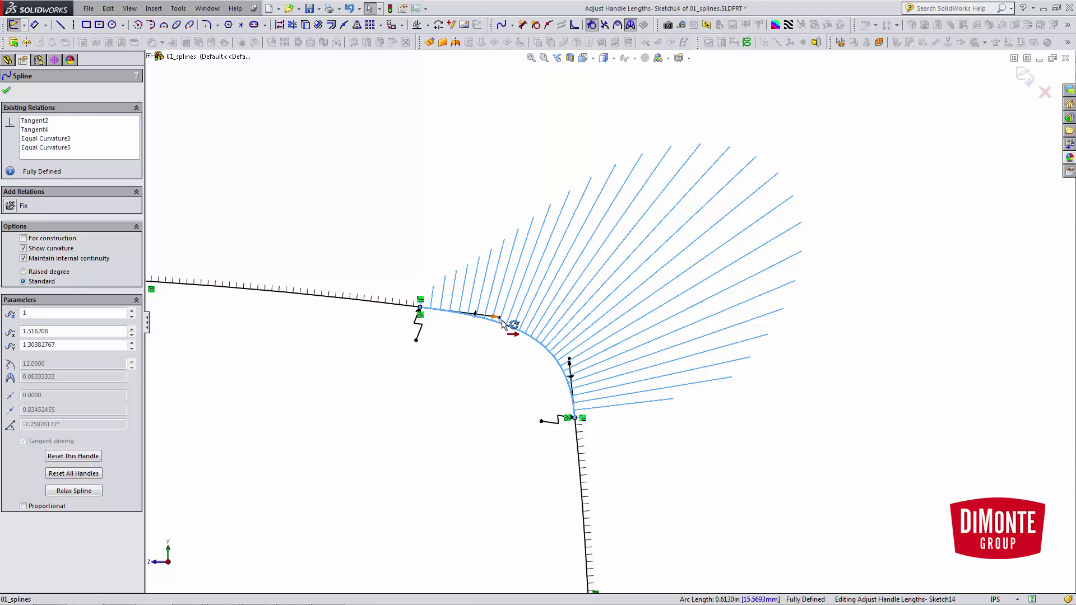
key("Escape")
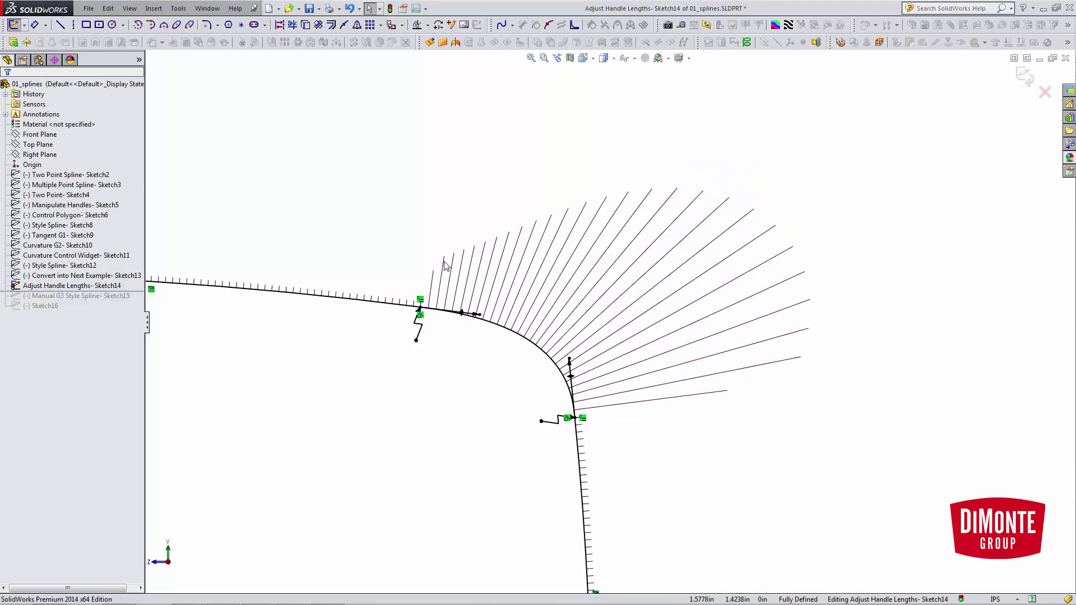
- Set the corner spline back to raised degree and adjust the lengths of its end tangent handles
left_click(517, 330)
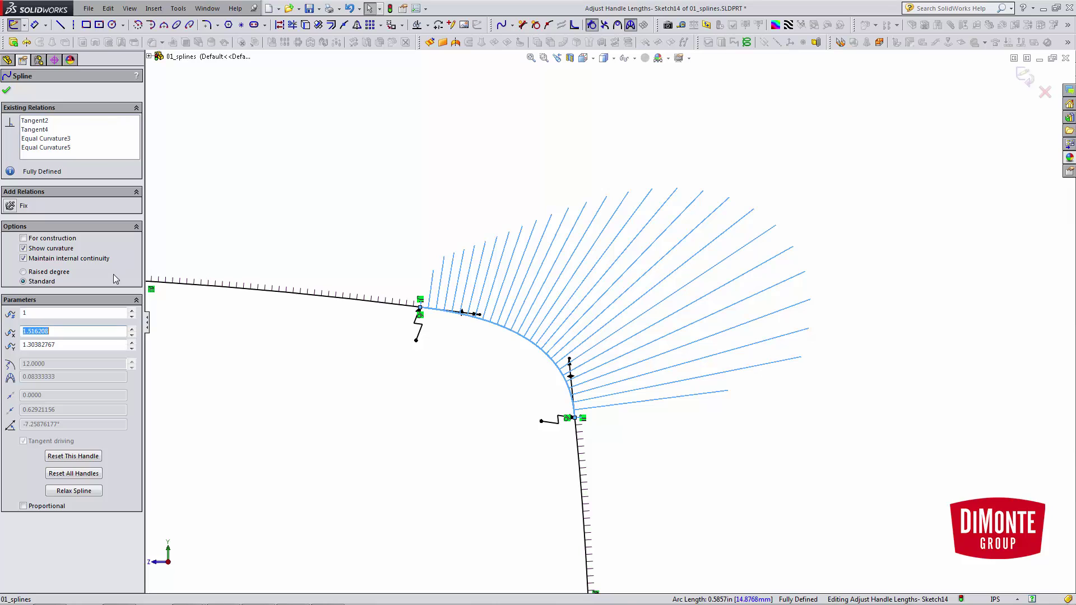
left_click(38, 273)
left_click(483, 414)
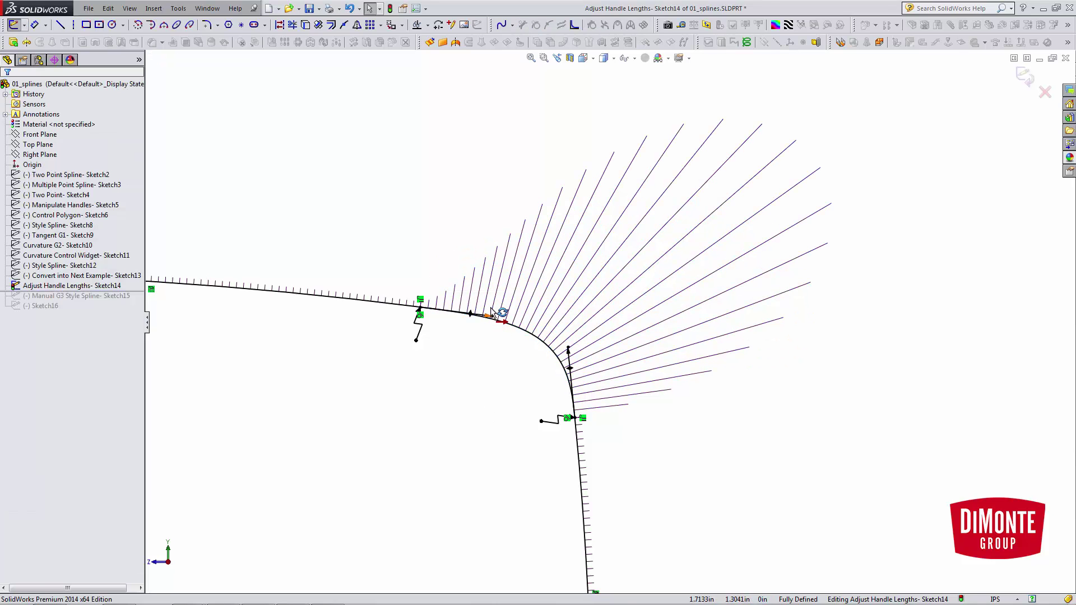
left_click(513, 324)
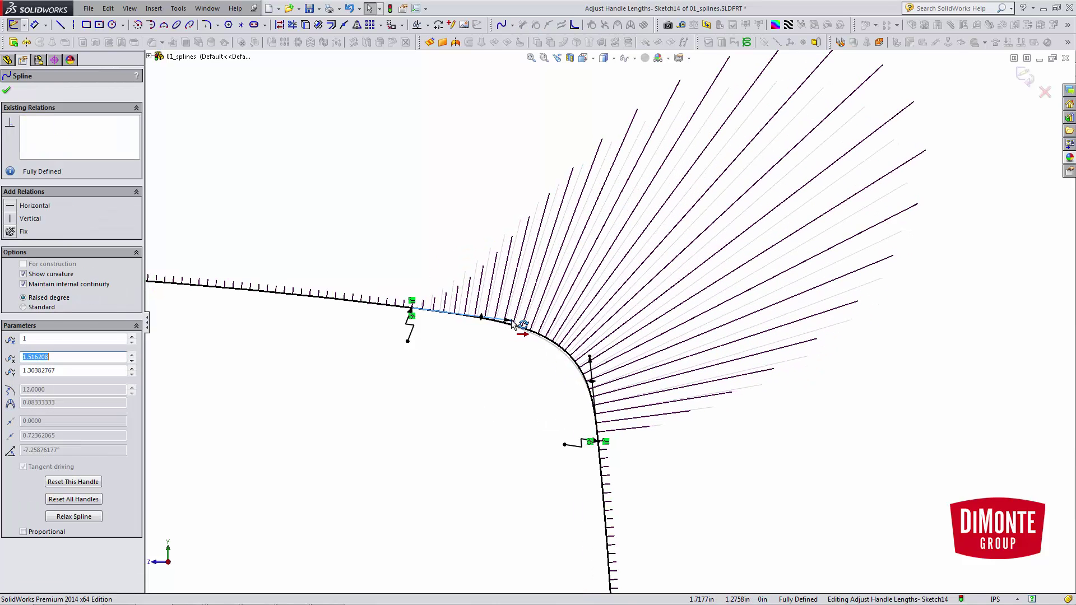
left_click(589, 357)
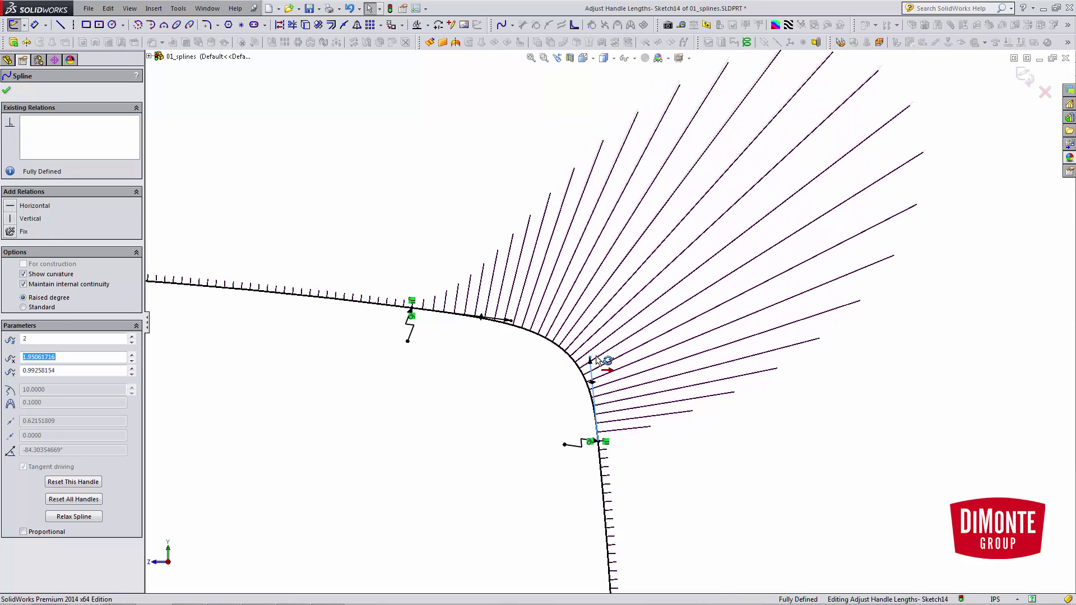
key("Escape")
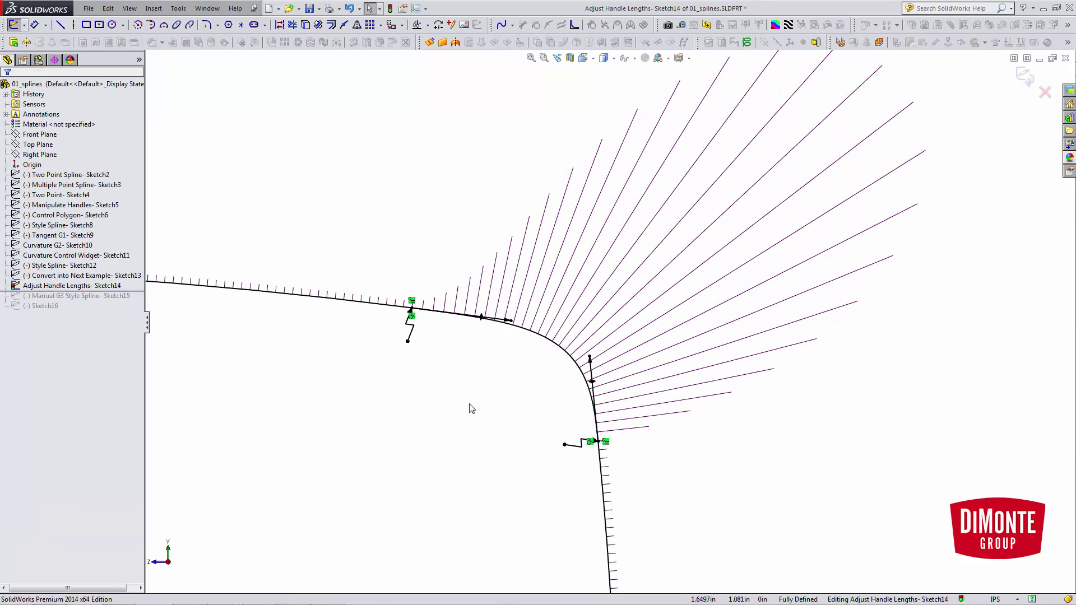
- Delete the corner spline that connects the two arcs
key("z")
key("z")
key("z")
key("z")
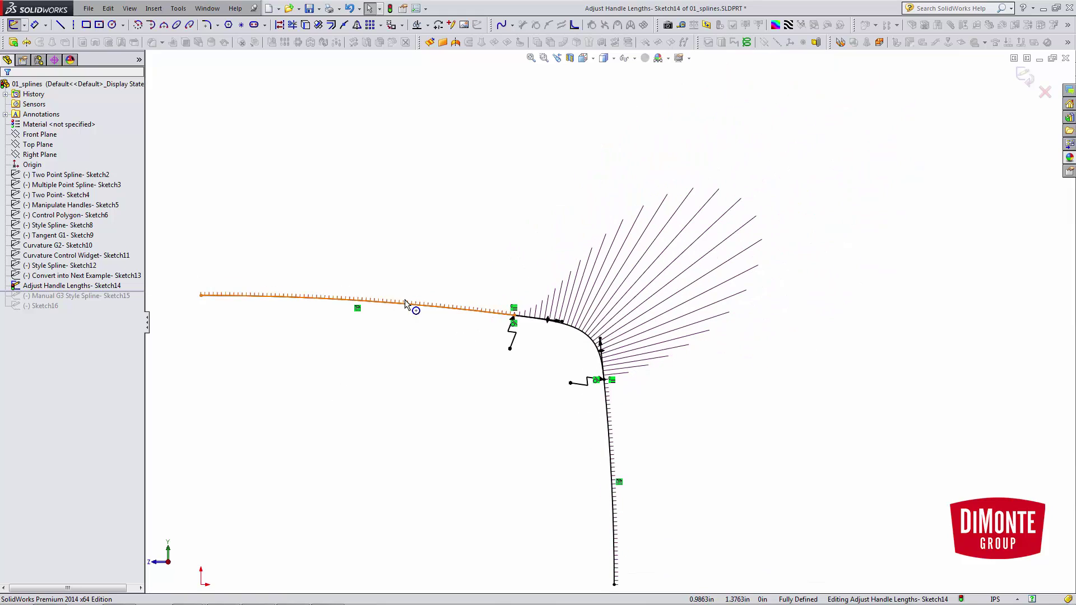
scroll(568, 305, "down", 2)
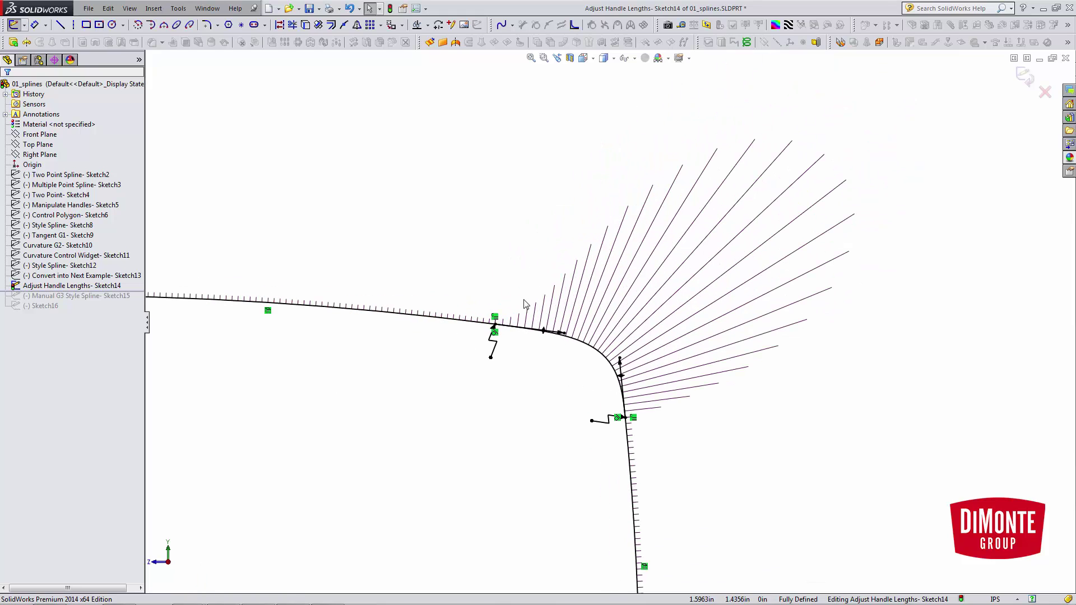
scroll(569, 368, "down", 1)
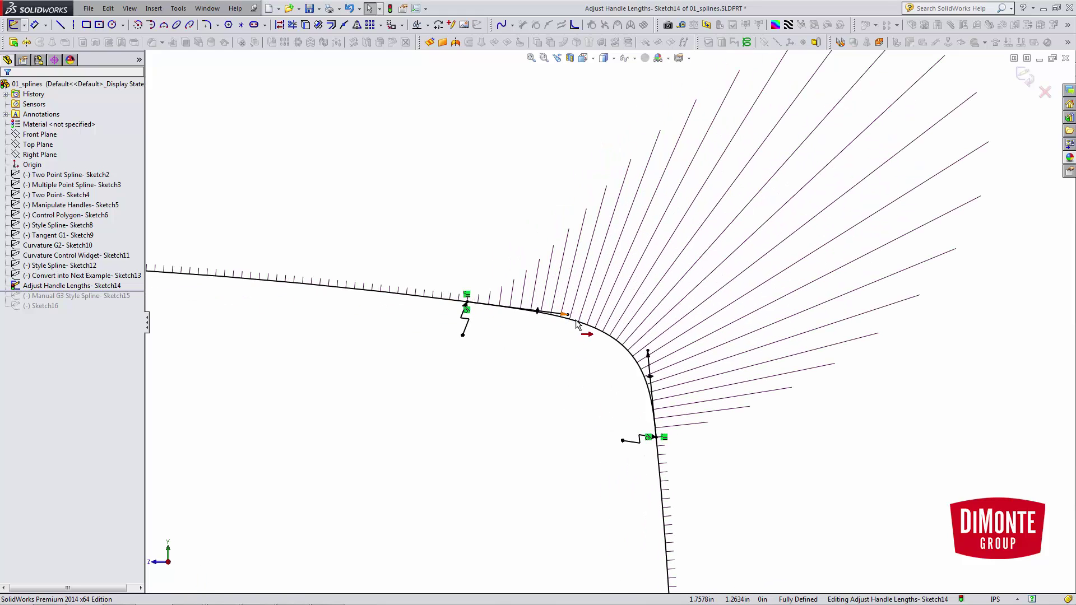
left_click(619, 347)
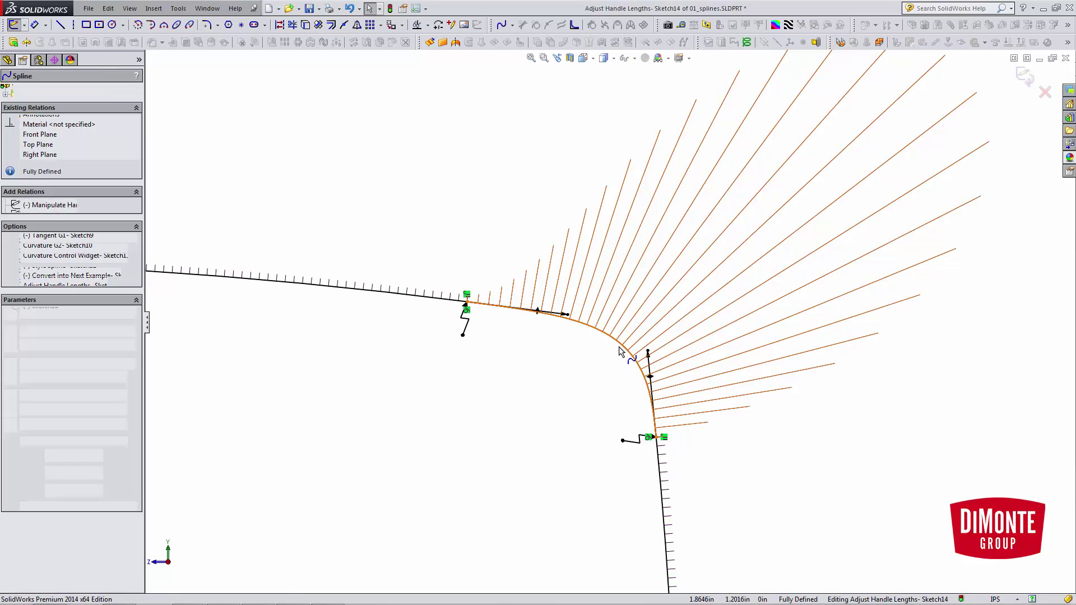
key("Delete")
- Draw a style spline with intermediate control vertices from the upper arc's endpoint to the top end of the near-vertical arc
left_click(512, 25)
left_click(529, 36)
left_click(467, 302)
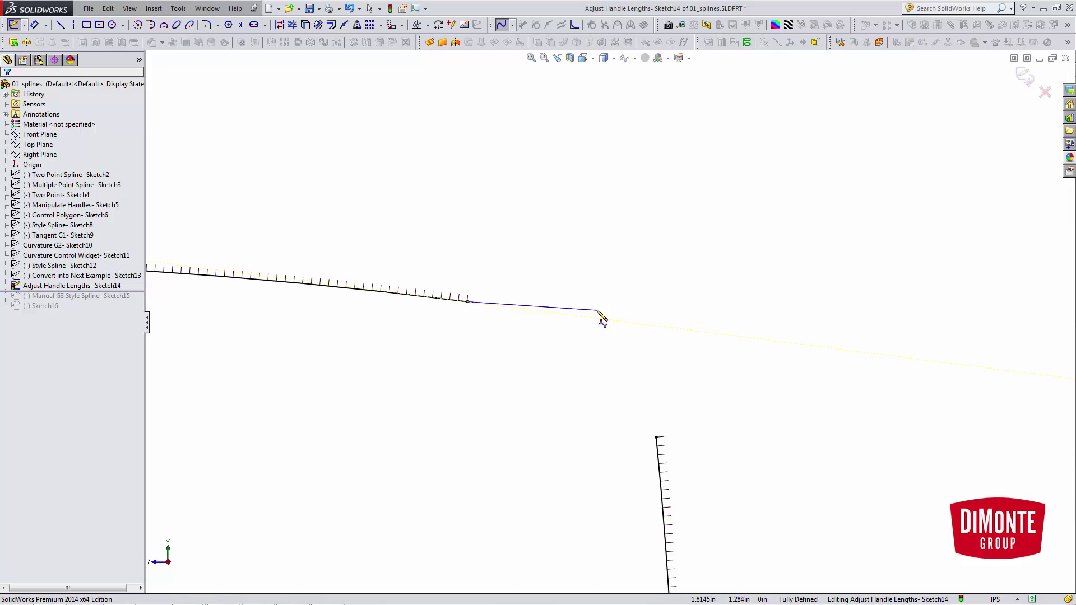
left_click(622, 378)
double_click(657, 440)
key("Escape")
- Move the style spline's last two intermediate control vertices outward so that the curve rounds the corner
left_click(595, 344)
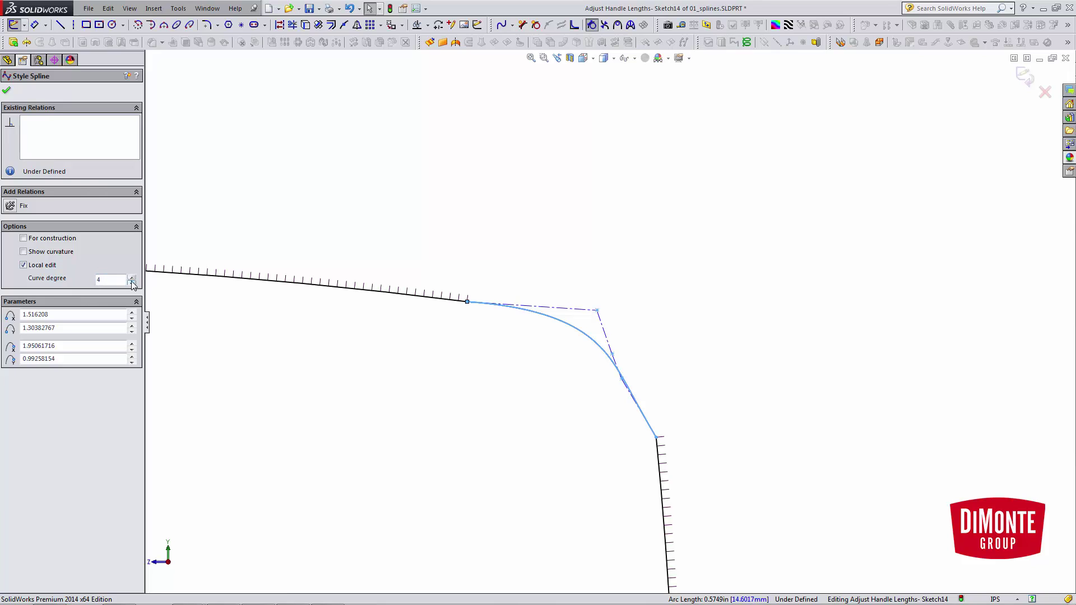
left_click(514, 389)
left_click_drag(612, 355, 631, 308)
left_click_drag(622, 383, 661, 374)
left_click(612, 439)
left_click(612, 310)
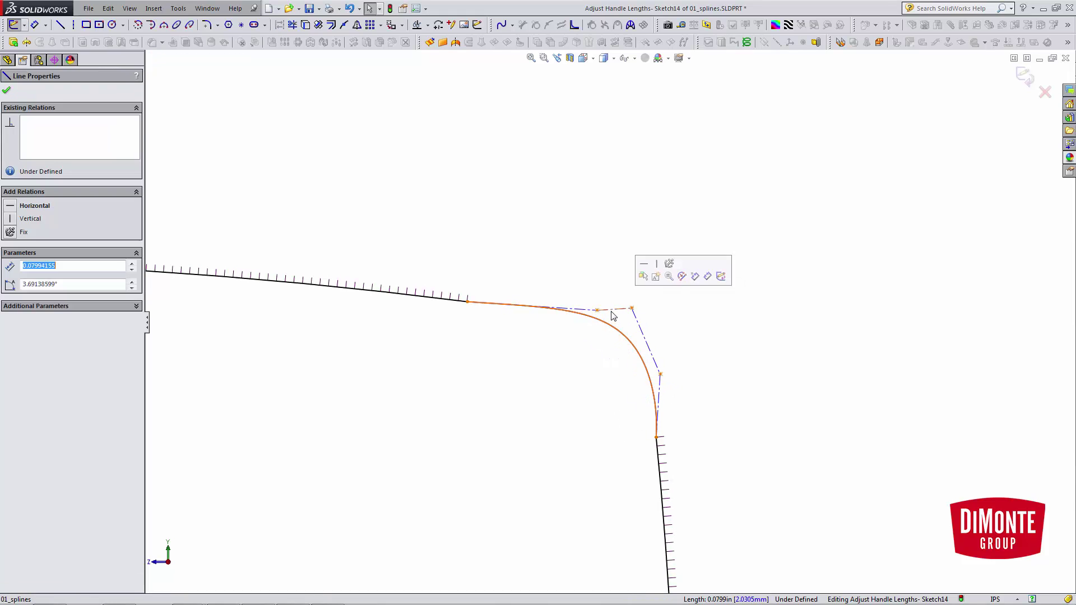
left_click(585, 310, "ctrl")
left_click(435, 299, "ctrl")
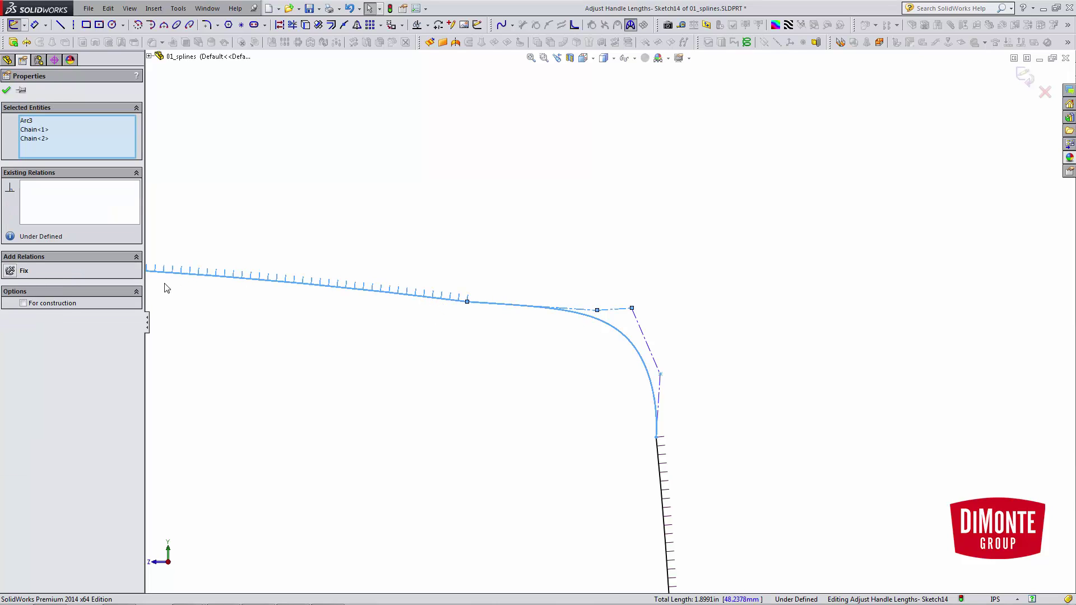
key("Escape")
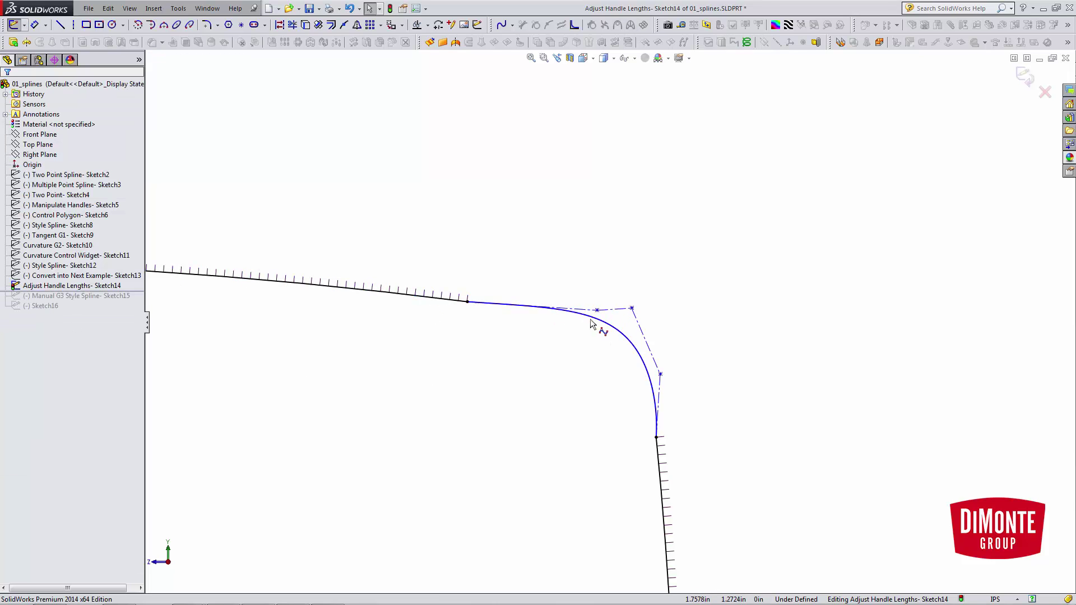
- Add an equal curvature relation between the style spline and the upper arc, and nudge the spline's corner control vertex
left_click(596, 320)
left_click(456, 301, "ctrl")
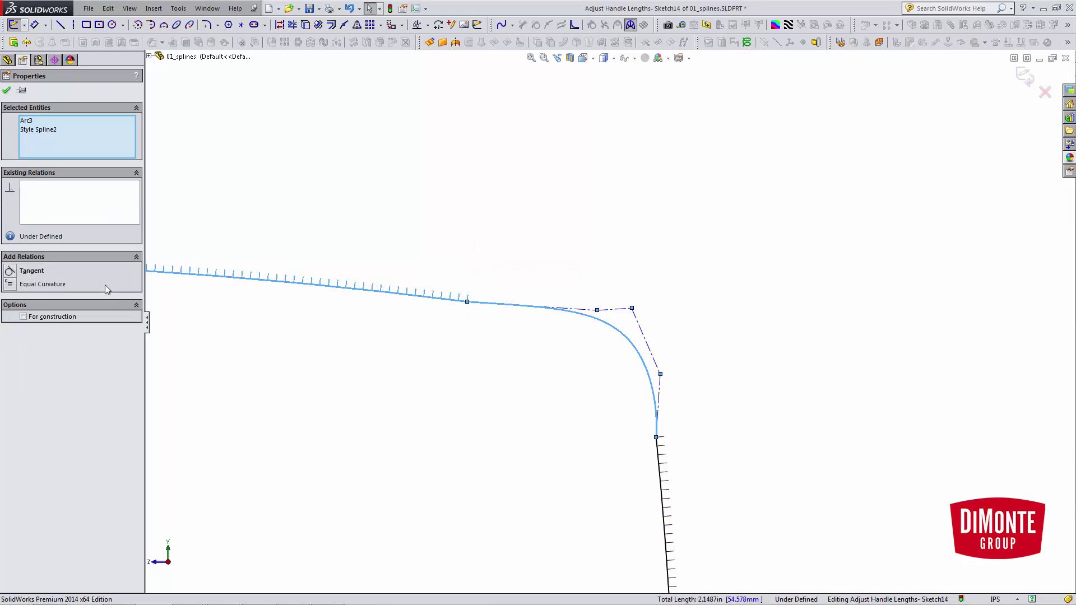
left_click(9, 286)
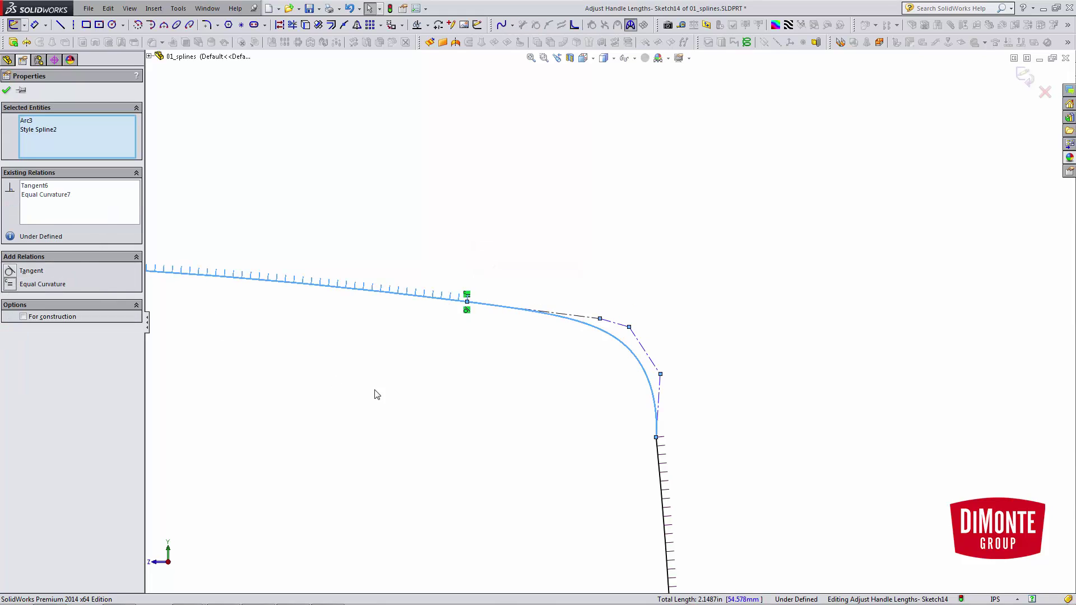
left_click(559, 431)
mouse_move(630, 327)
left_mouse_down()
mouse_move(680, 327)
mouse_move(633, 327)
left_mouse_up()
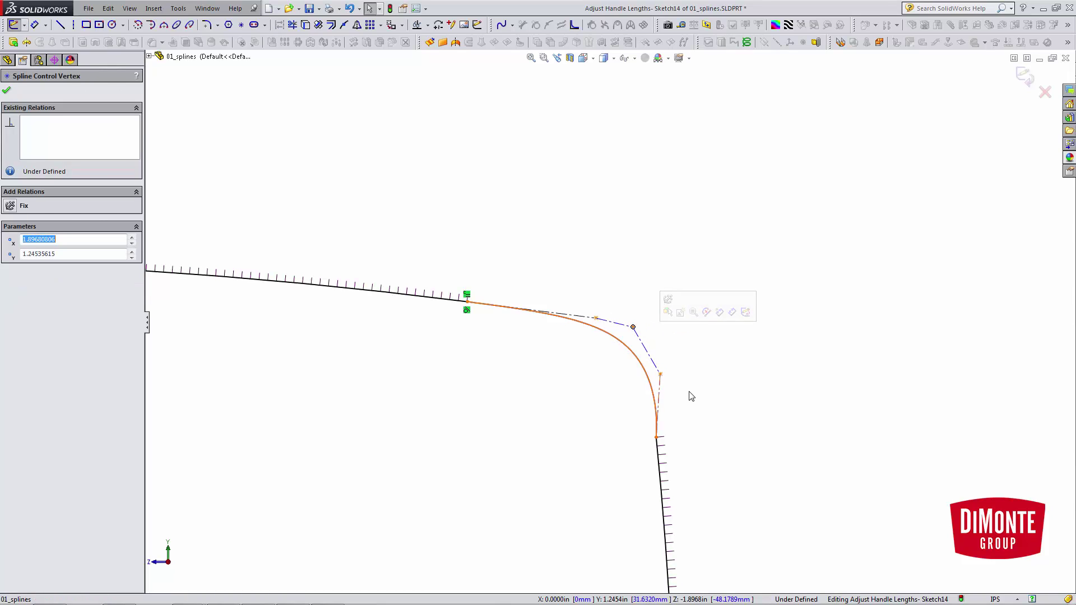
left_click(691, 396)
- Add an equal curvature relation between the style spline and the near-vertical arc
left_click(657, 408)
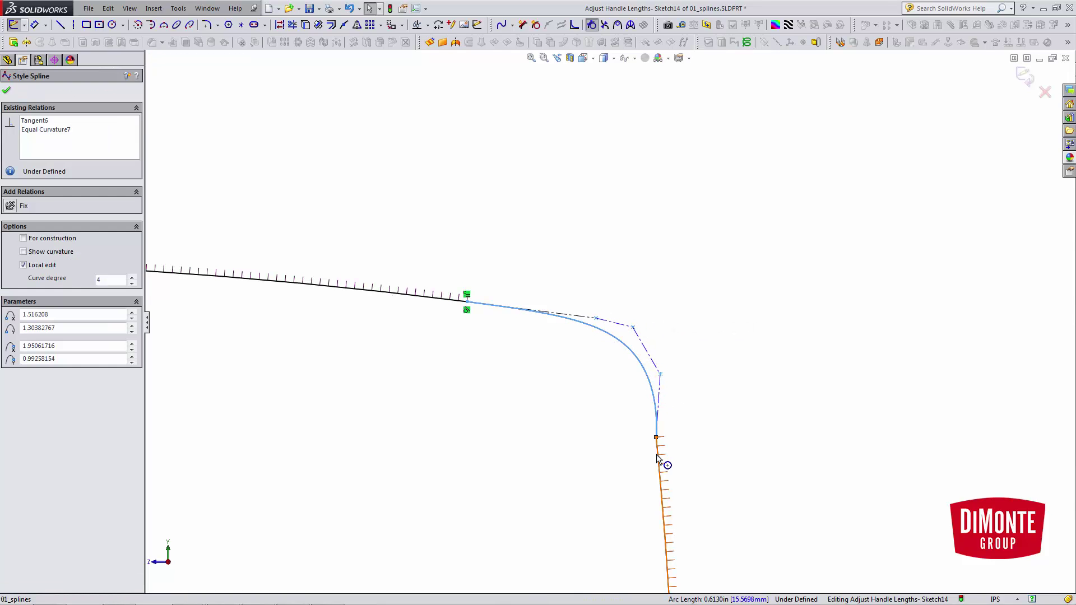
left_click(657, 459, "ctrl")
left_click(16, 285)
left_click(598, 439)
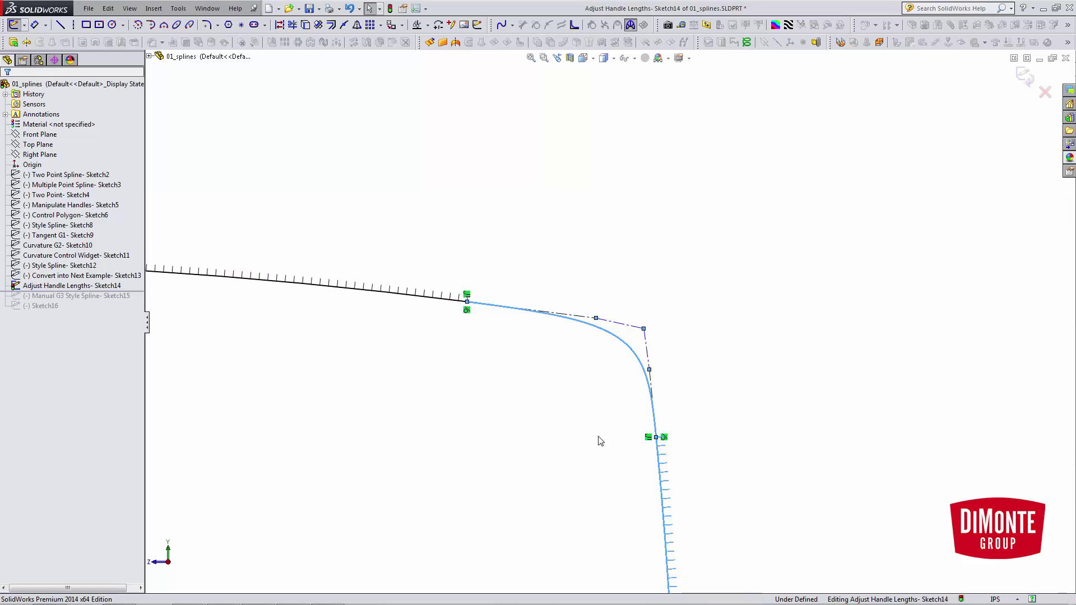
- Turn on the curvature comb display for the style spline and accept the curvature scale settings
scroll(637, 417, "down", 1)
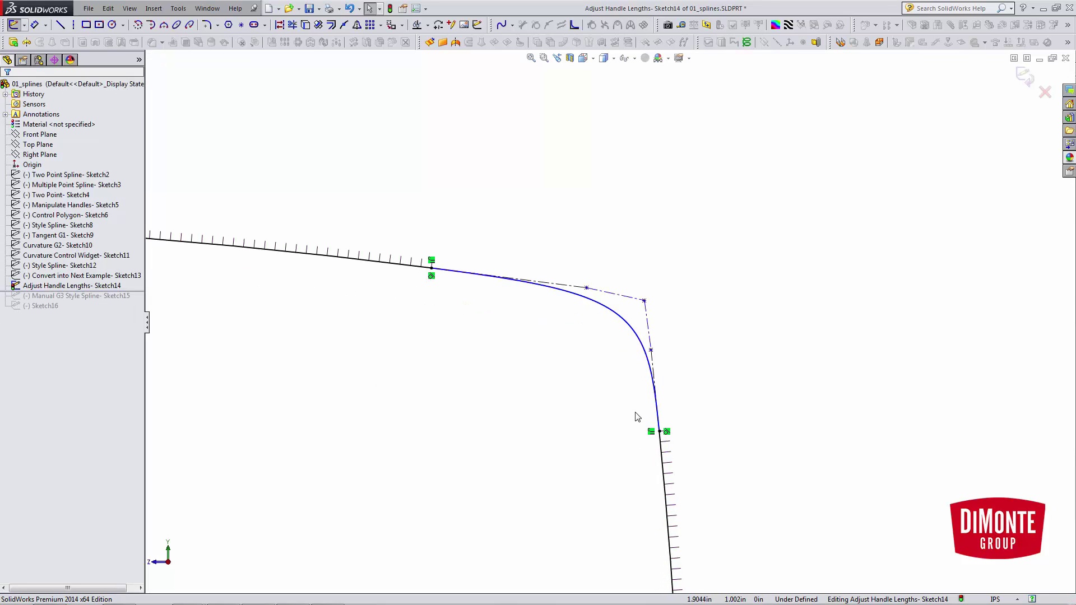
left_click(652, 351)
left_click(631, 25)
scroll(662, 349, "up", 1)
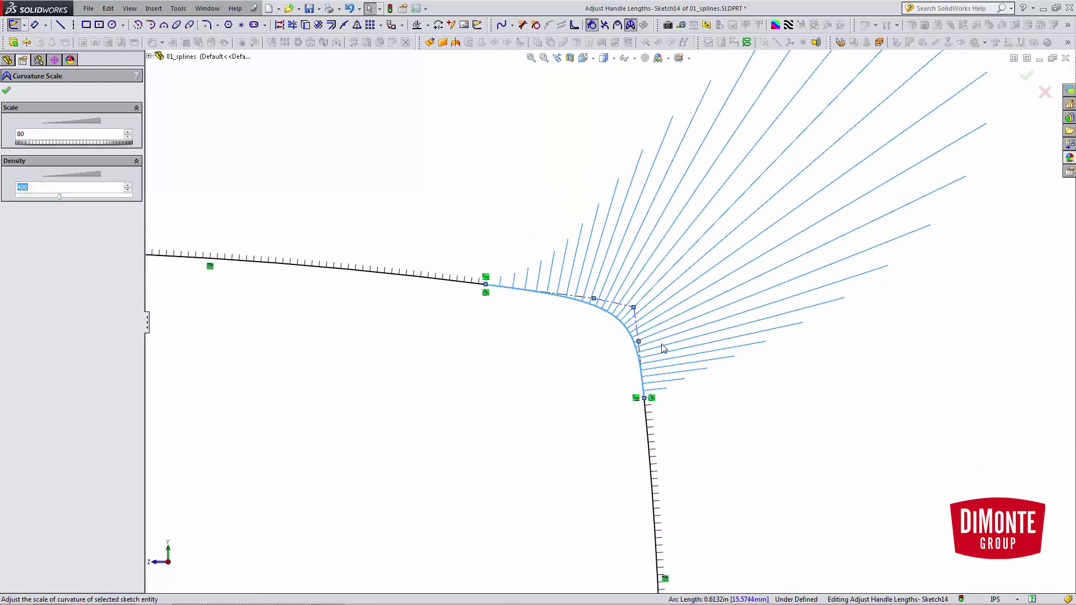
left_click(508, 394)
- Try repositioning the style spline's corner control vertex, and undo the change
scroll(590, 336, "down", 2)
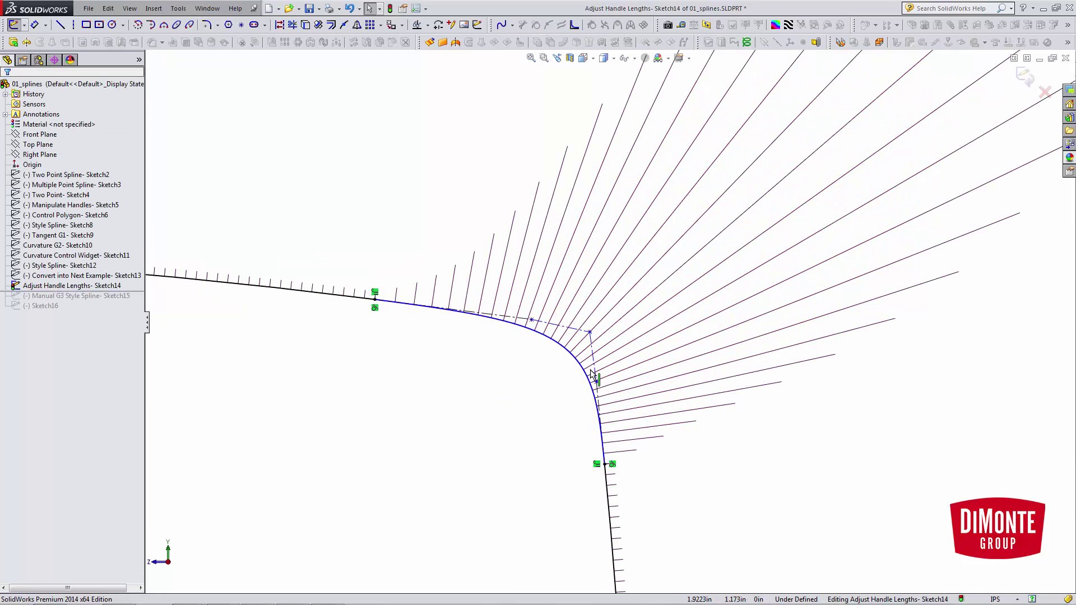
left_click(589, 333)
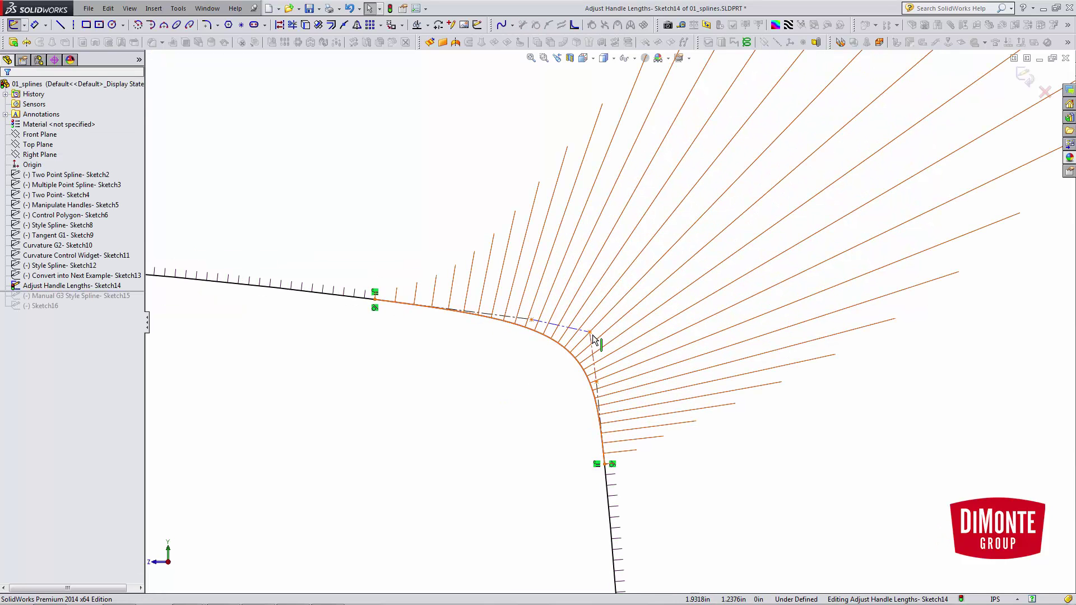
mouse_move(599, 343)
left_mouse_down()
mouse_move(585, 340)
mouse_move(599, 332)
mouse_move(591, 340)
left_mouse_up()
left_click(525, 273)
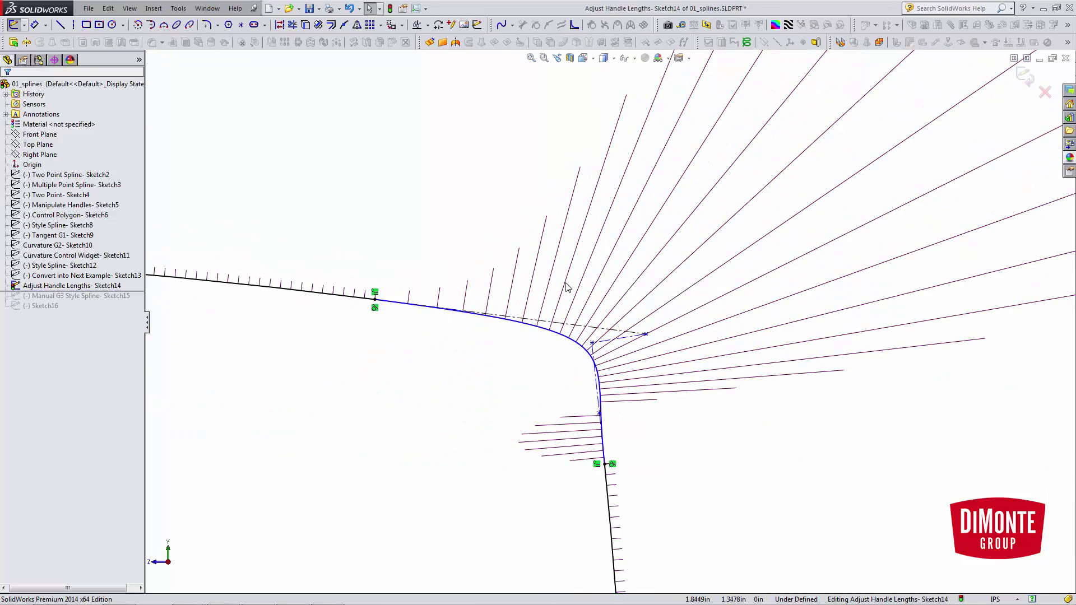
key("ctrl+z")
left_click(515, 384)
- Slide the control vertices on either side of the corner vertex slightly along their polygon legs to reshape the curvature comb
mouse_move(531, 320)
left_mouse_down()
mouse_move(483, 310)
mouse_move(516, 317)
left_mouse_up()
mouse_move(596, 382)
left_mouse_down()
mouse_move(594, 363)
mouse_move(595, 378)
left_mouse_up()
left_click(567, 413)
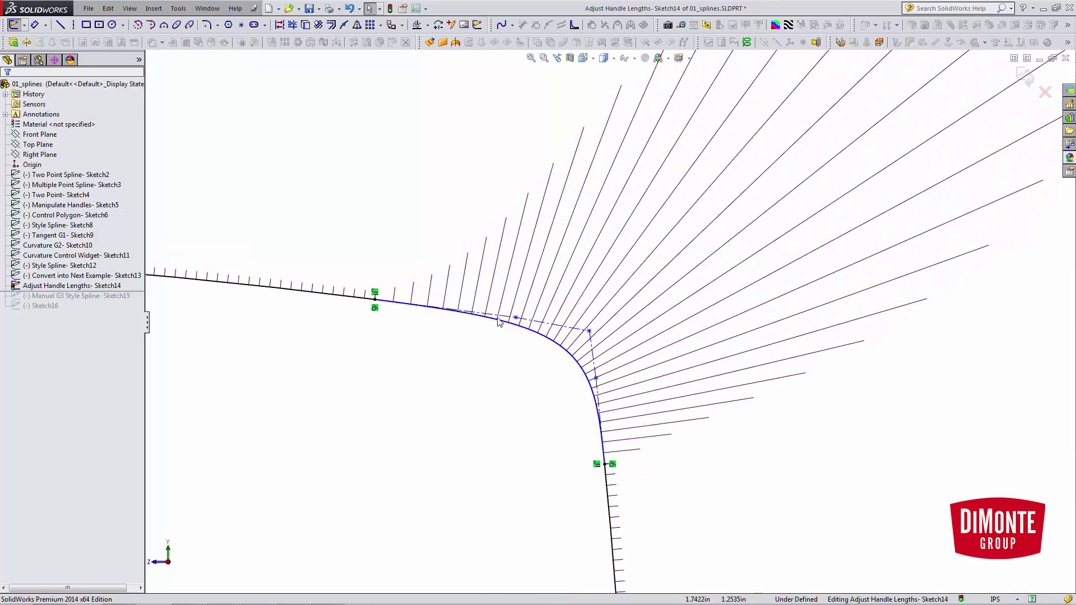
- Make the two control polygon segments on the upper arc's side equal in length
left_click(498, 314)
left_click(537, 322, "ctrl")
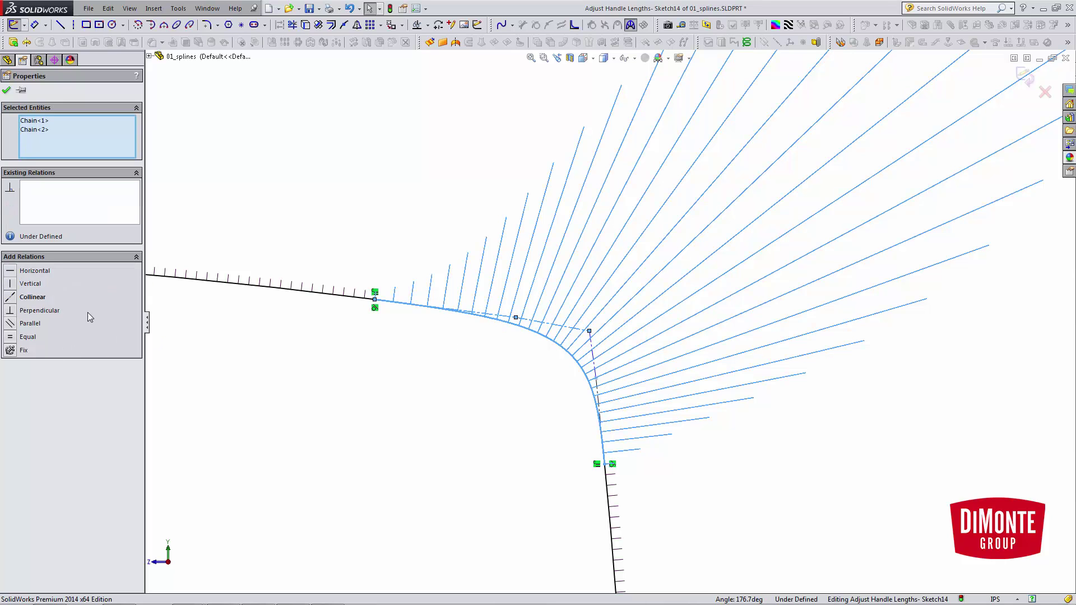
left_click(10, 337)
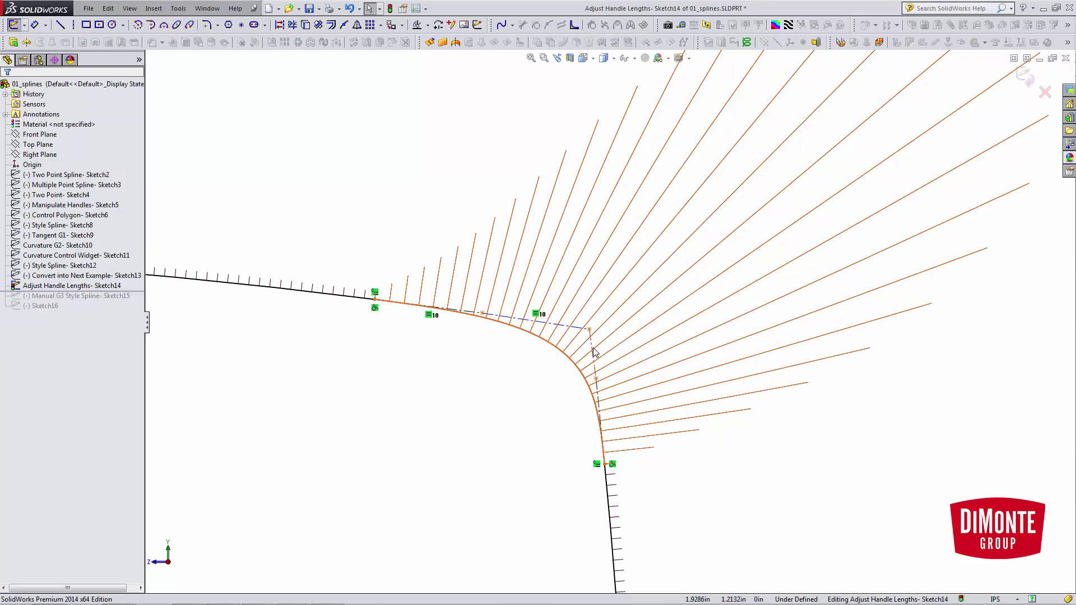
- Make the two control polygon segments on the near-vertical arc's side equal in length
left_click(598, 395)
left_click(599, 398, "ctrl")
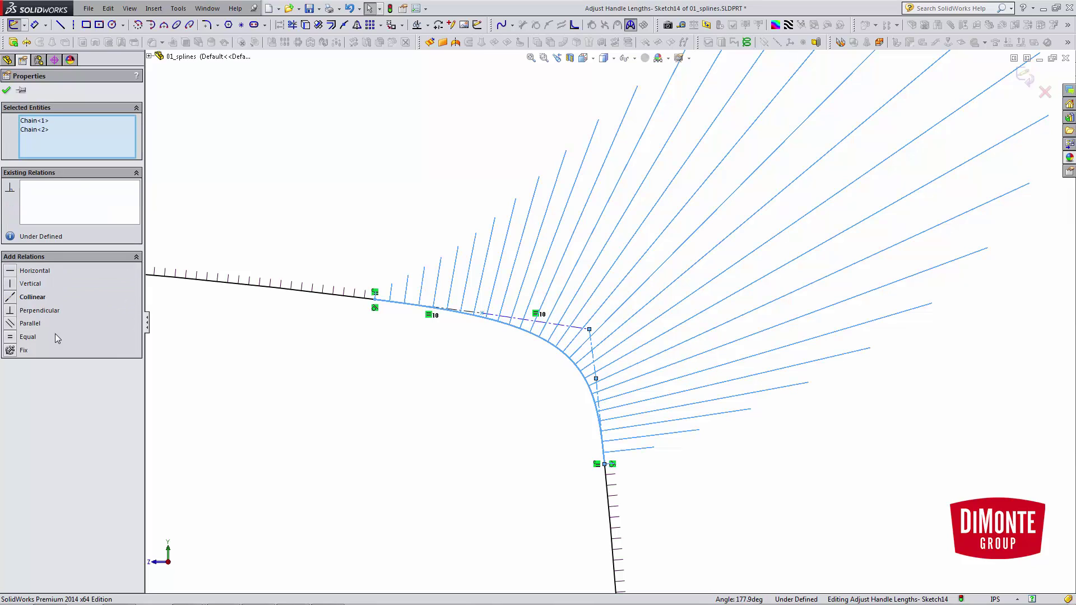
left_click(10, 341)
left_click(433, 422)
scroll(606, 368, "down", 4)
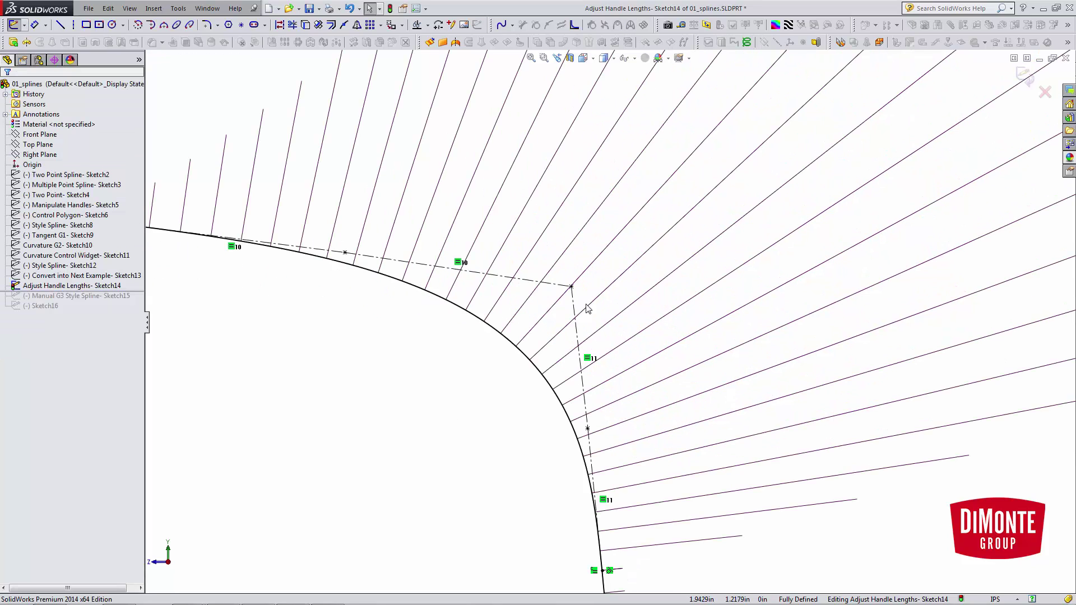
- Examine the style spline's curvature comb at both arc joints and the equal-length segments of its control polygon
scroll(505, 434, "up", 5)
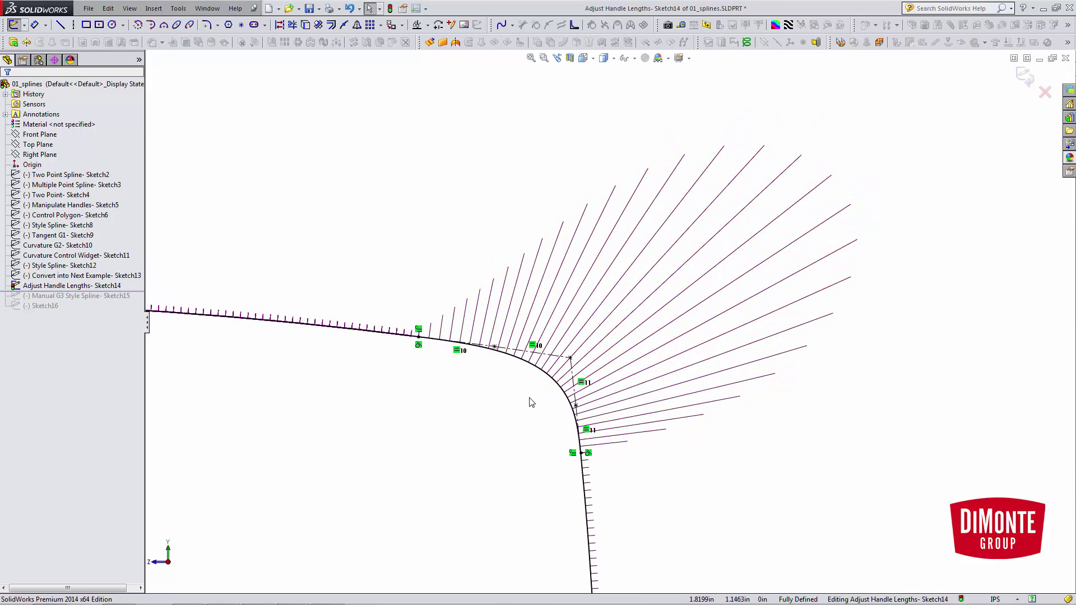
scroll(538, 404, "down", 1)
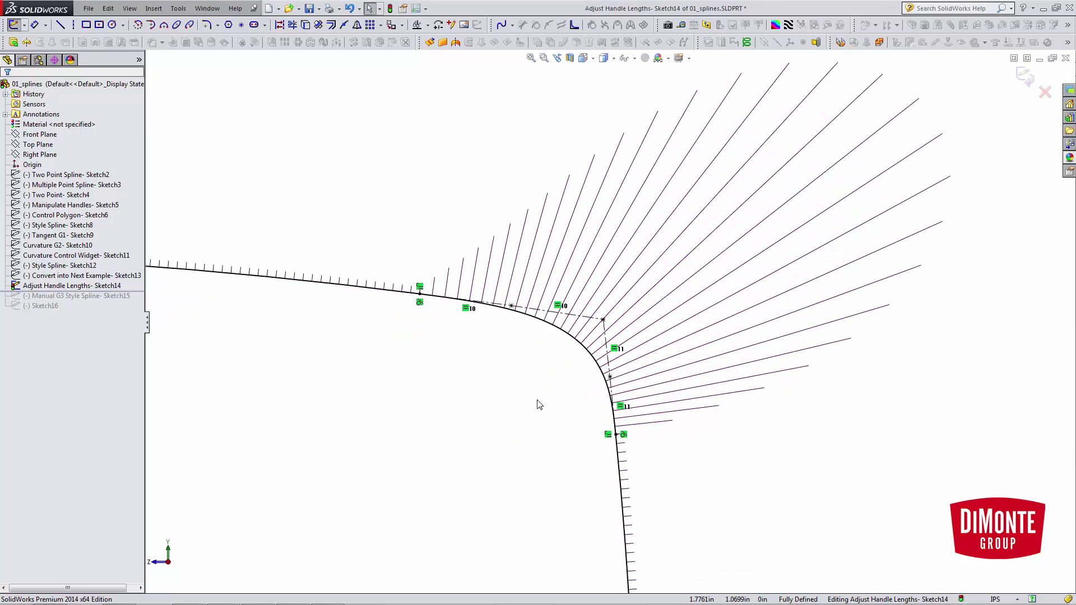
scroll(537, 400, "up", 1)
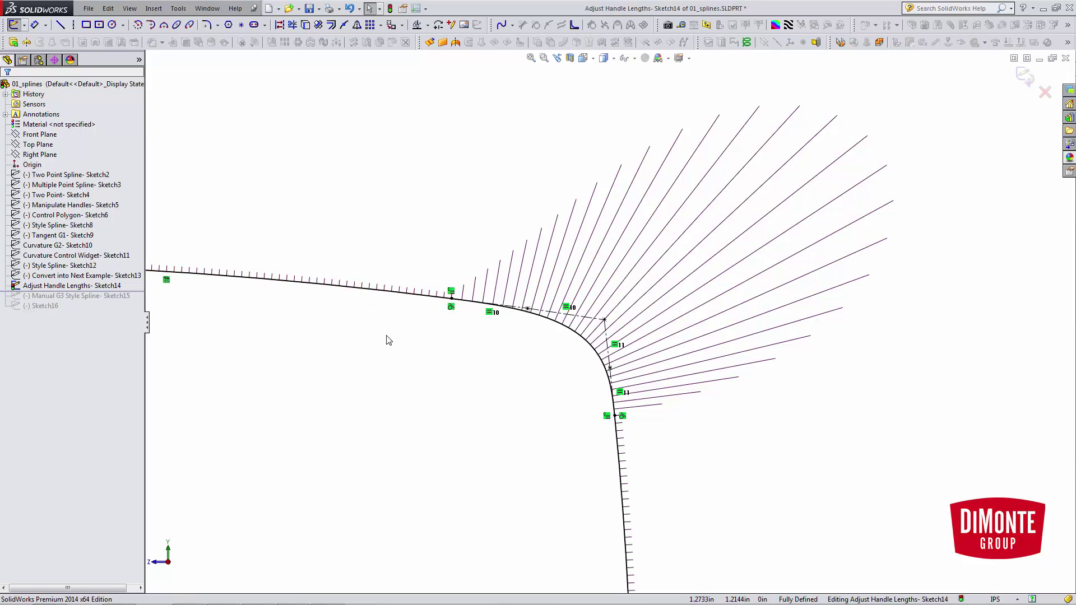
middle_click_drag(448, 354, 437, 370, "ctrl")
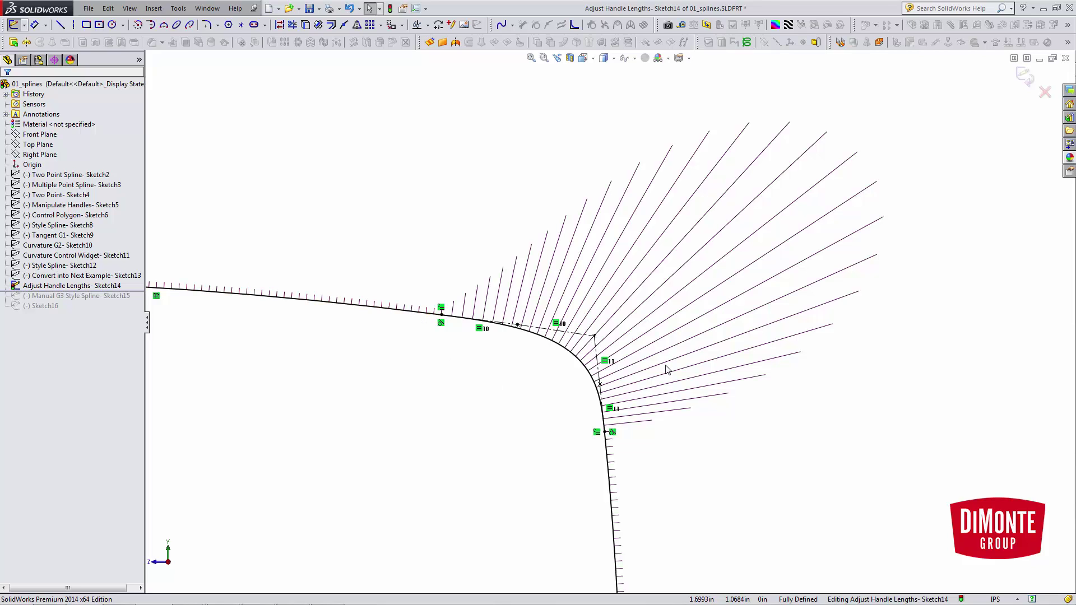
scroll(604, 345, "down", 1)
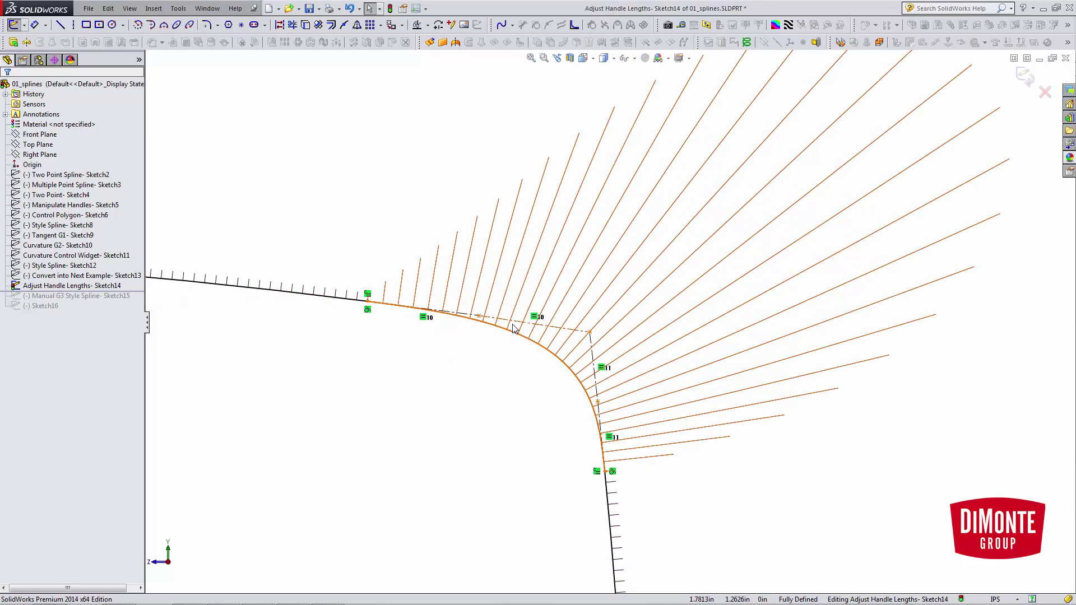
left_click(511, 320)
left_click(464, 315, "ctrl")
left_click(473, 365)
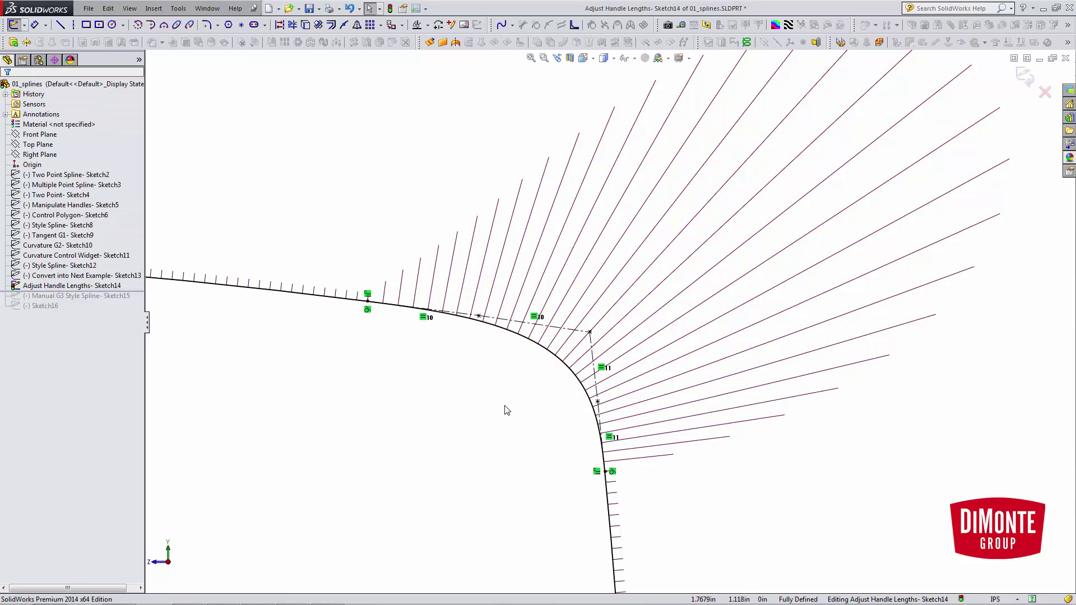
left_click(598, 383)
left_click(523, 449)
scroll(610, 322, "up", 3)
- Leave the current sketch, roll the model forward to include Manual G3 Style Spline- Sketch15, and open that sketch to inspect its comb
left_click(1050, 101)
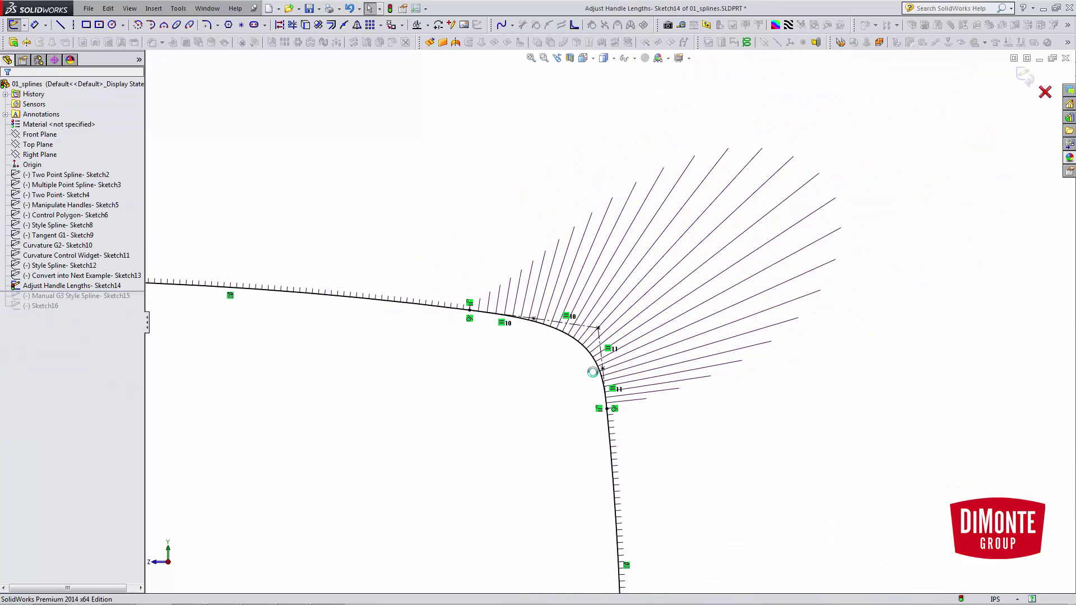
left_click_drag(142, 292, 123, 300)
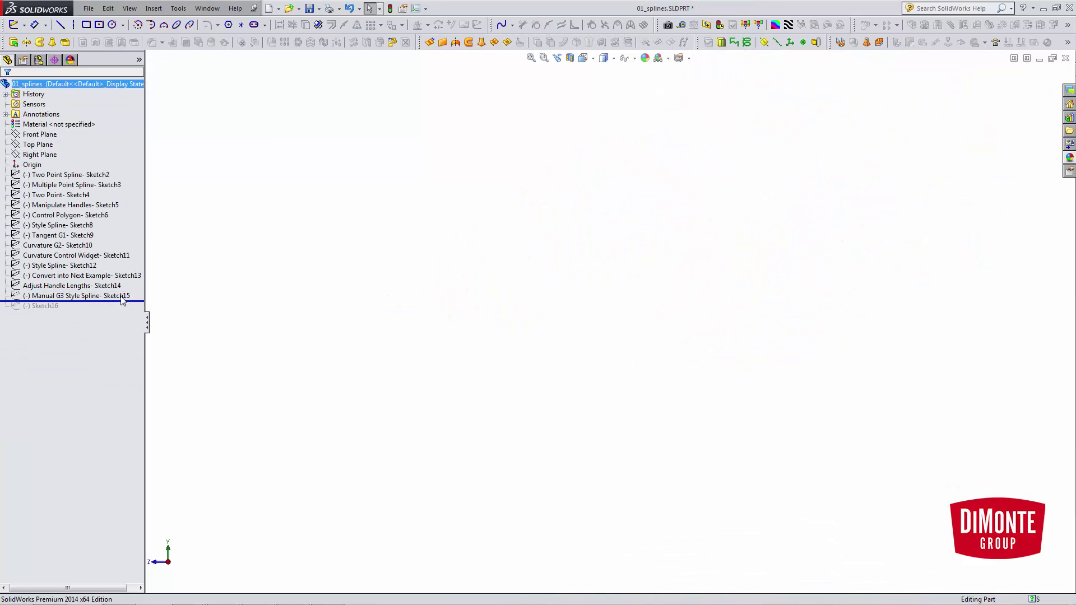
left_click(112, 295)
left_click(118, 263)
scroll(599, 451, "down", 3)
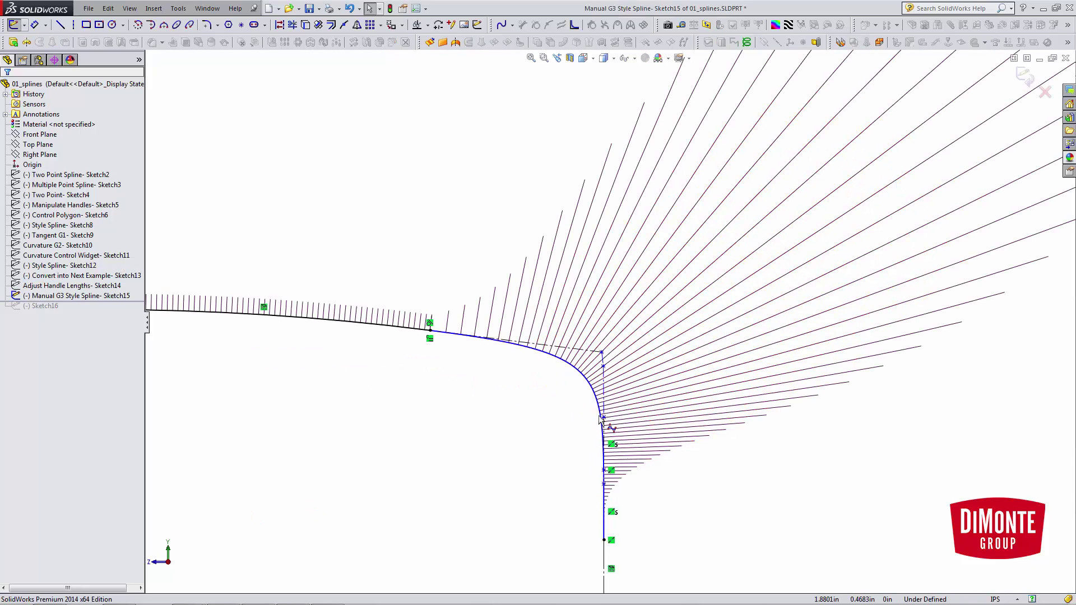
scroll(605, 423, "up", 3)
scroll(595, 395, "down", 4)
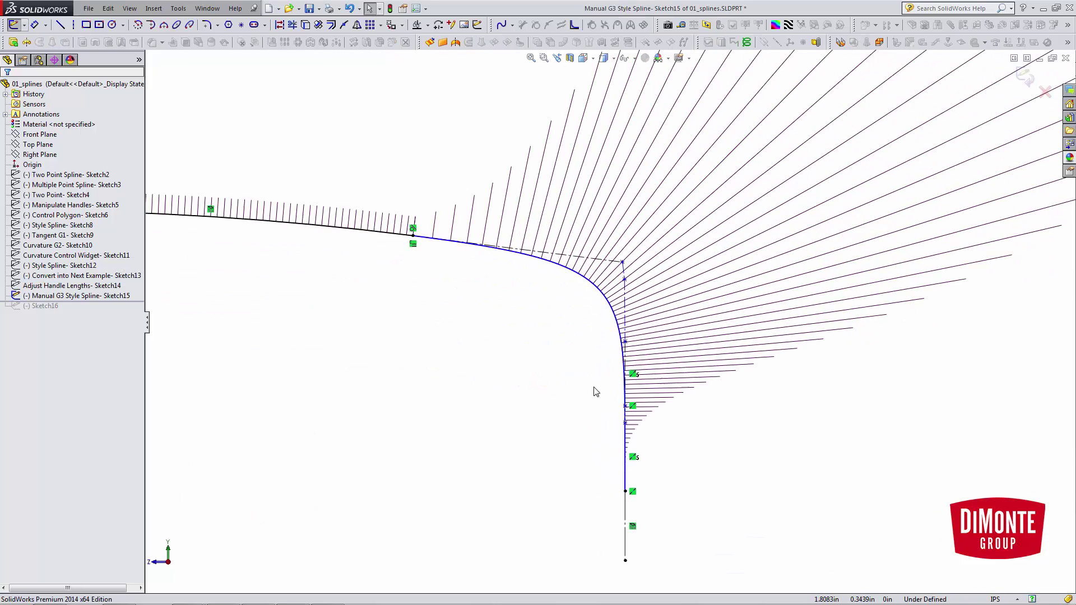
scroll(631, 303, "up", 4)
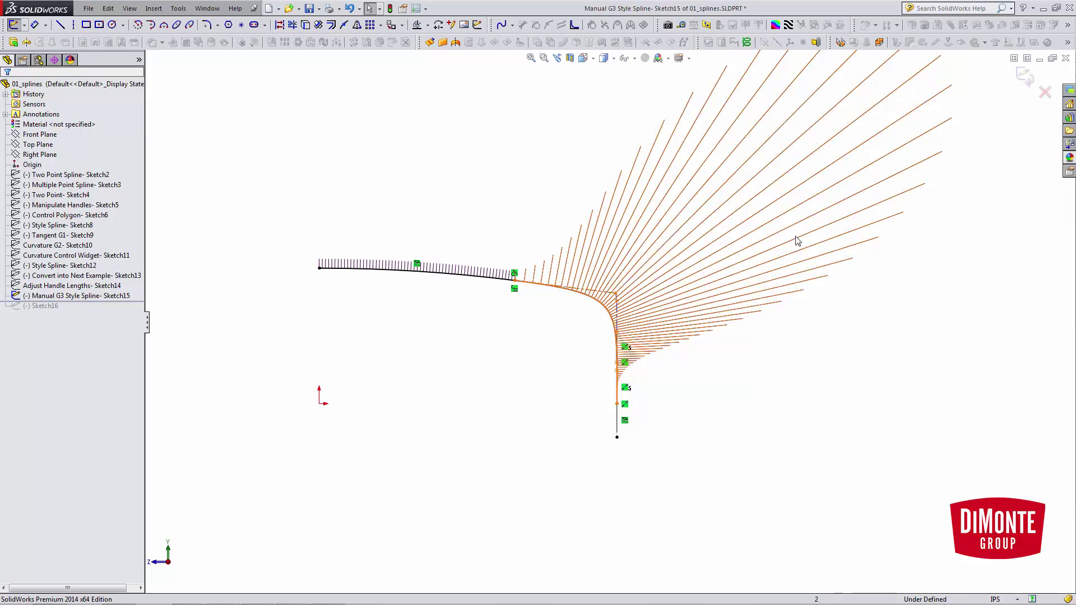
- Leave Sketch15, roll the model forward to include Sketch16, and open Sketch16 for editing
left_click(1044, 93)
left_click(106, 296)
left_click_drag(100, 302, 104, 312)
left_click(44, 306)
left_click(43, 274)
scroll(499, 370, "down", 3)
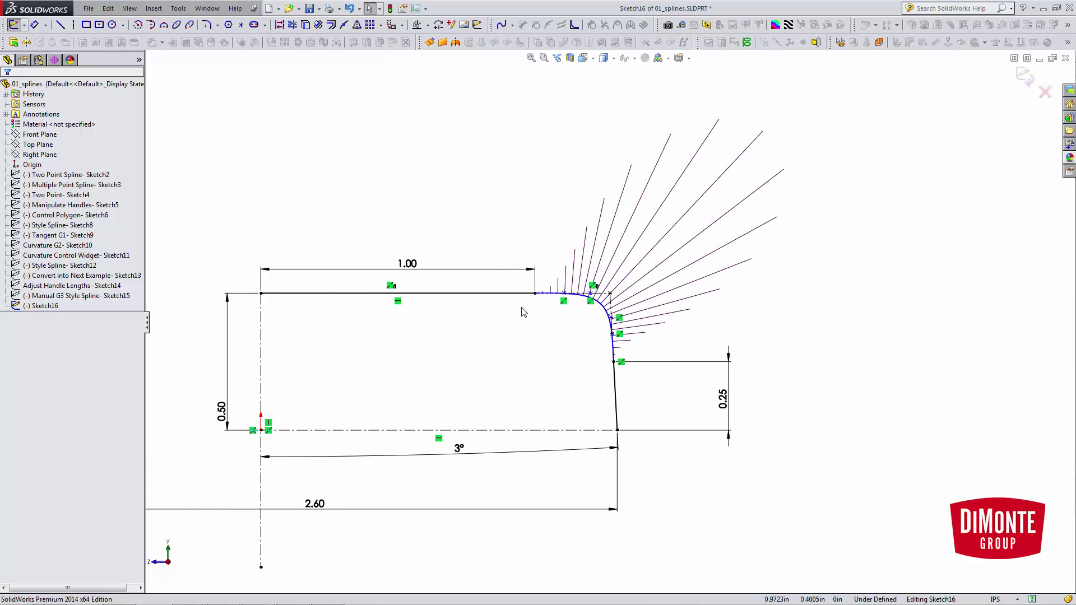
- Delete the existing corner style spline between the 1.00 horizontal line and the steep 0.25-high line
scroll(579, 348, "down", 3)
scroll(584, 334, "up", 1)
left_click(627, 291)
key("Delete")
scroll(597, 370, "up", 2)
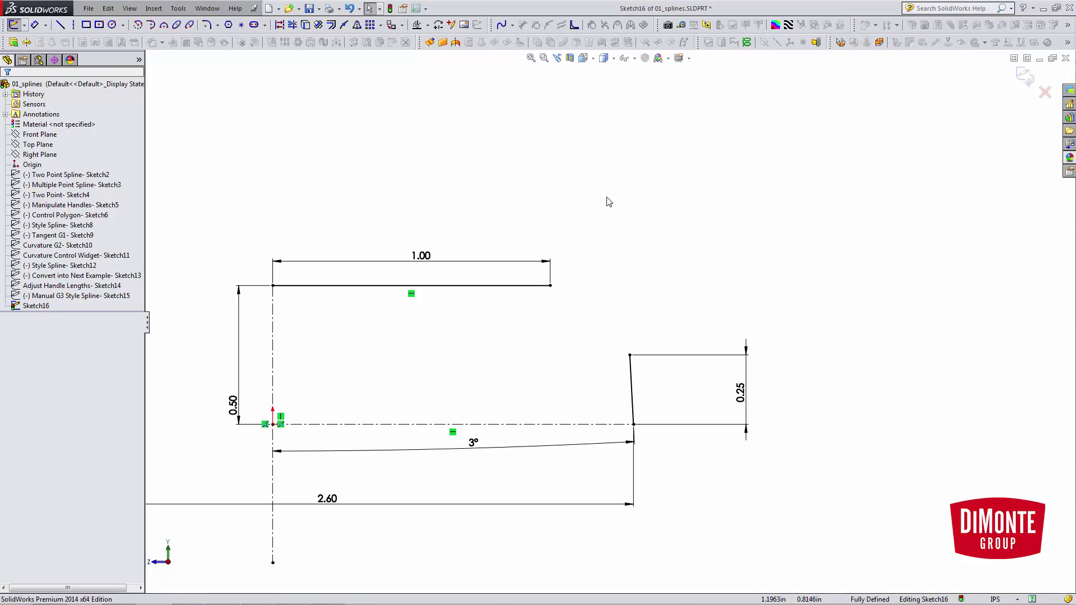
- Draw a style spline with five intermediate control vertices from the free end of the 1.00 line to the upper end of the steep line
left_click(512, 25)
left_click(524, 36)
scroll(604, 280, "down", 1)
middle_click_drag(599, 272, 636, 250, "ctrl")
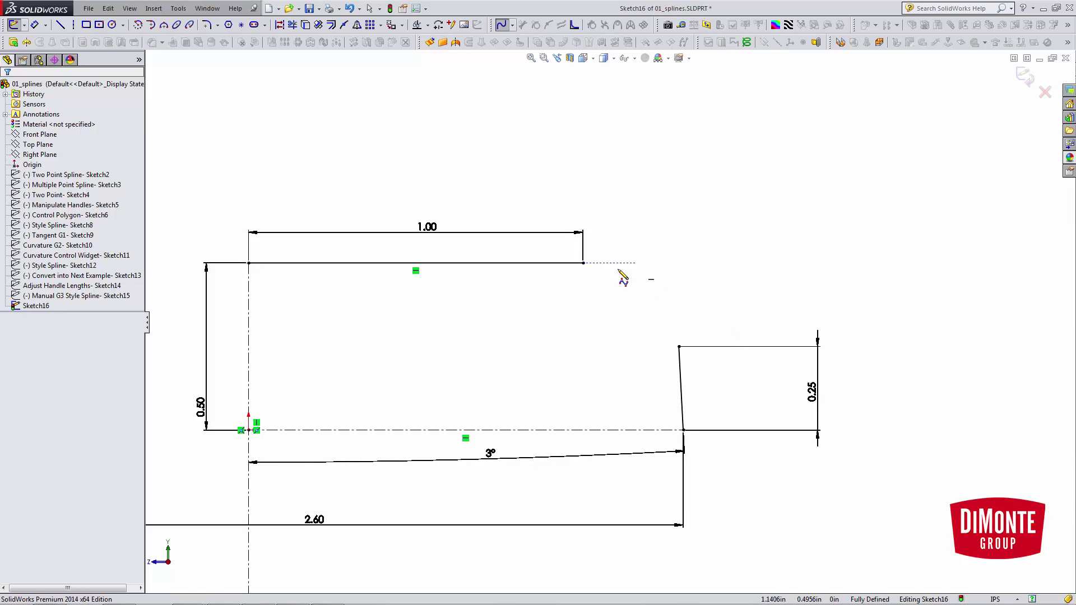
left_click(583, 262)
left_click(652, 225)
left_click(695, 259)
left_click(701, 285)
left_click(694, 303)
left_click(681, 310)
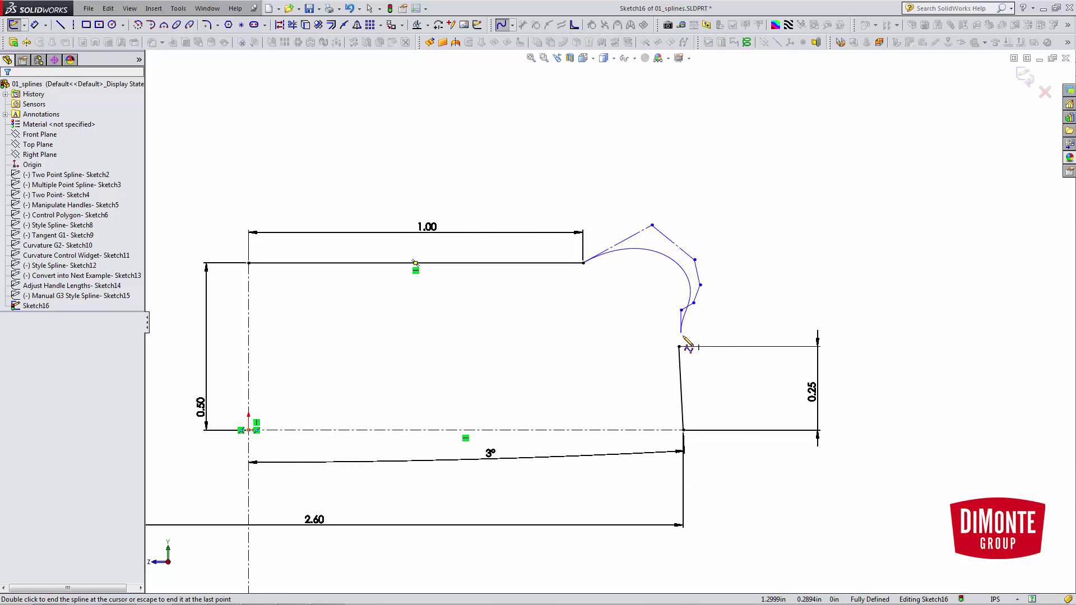
double_click(679, 346)
key("Escape")
- Reposition the five intermediate control vertices so the polygon roughly follows the horizontal line, turns at the corner and descends to the steep line
scroll(675, 281, "down", 3)
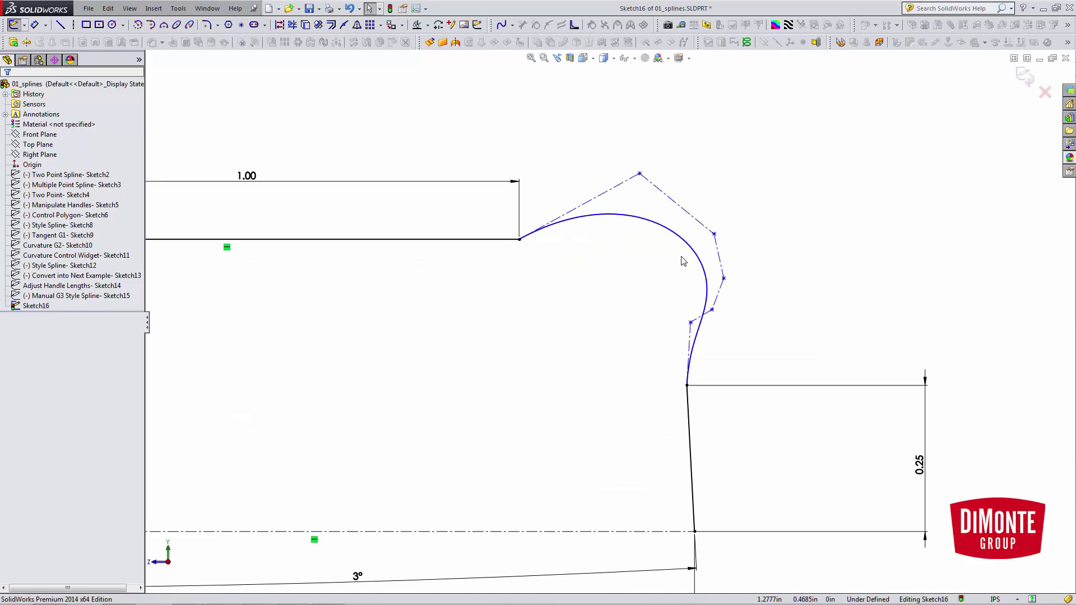
left_click(683, 245)
left_click(499, 293)
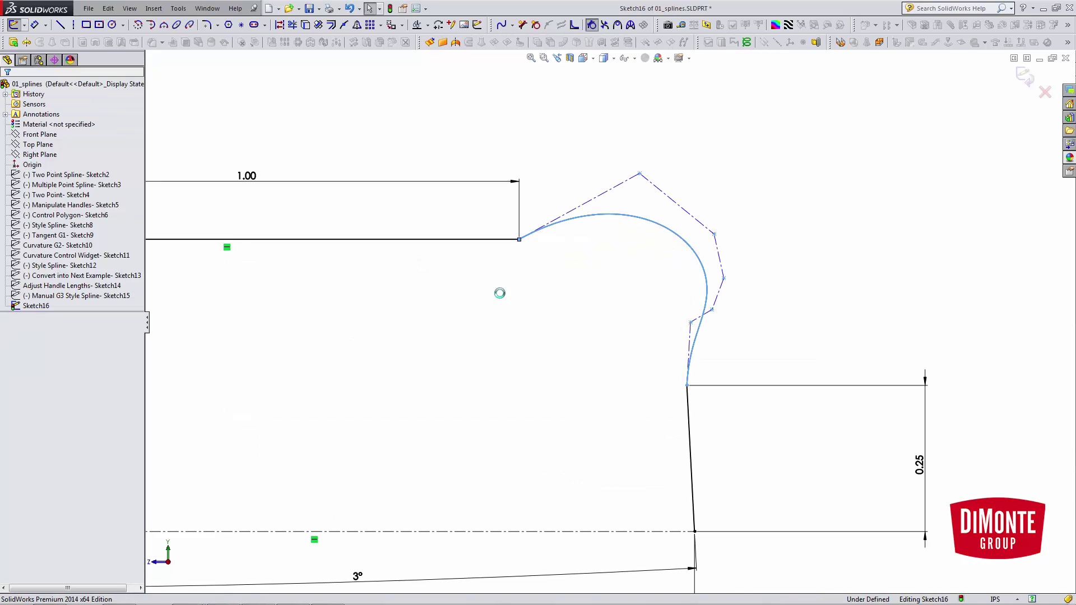
left_click_drag(638, 174, 619, 221)
left_click_drag(714, 234, 672, 220)
left_click_drag(723, 278, 711, 226)
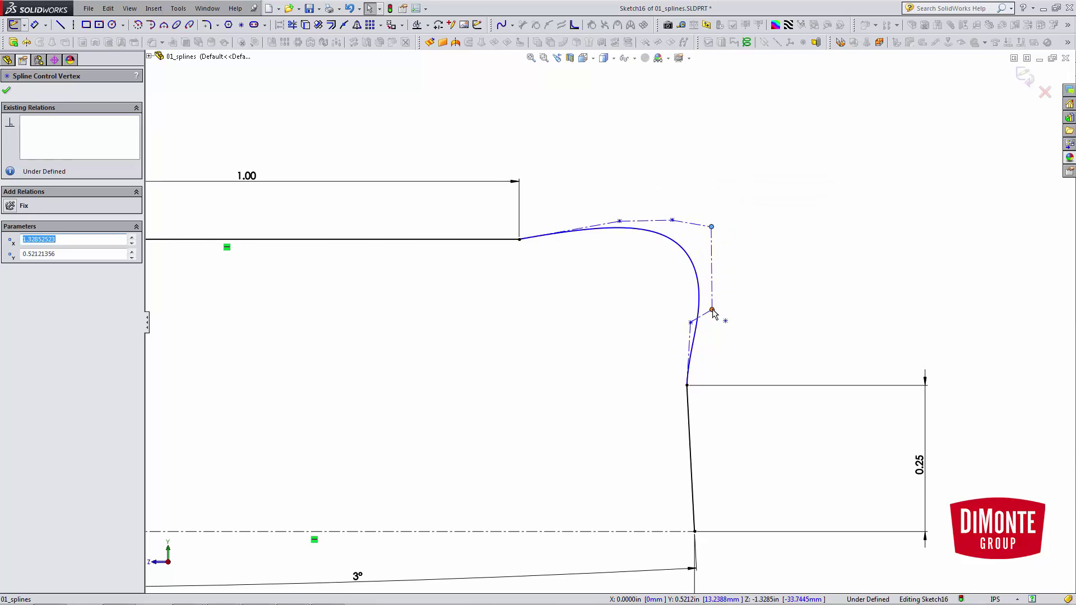
left_click(698, 311)
left_click_drag(693, 319, 702, 325)
- Make the three control polygon segments along the upper side collinear with the 1.00 horizontal line
left_click(617, 228)
scroll(644, 241, "down", 3)
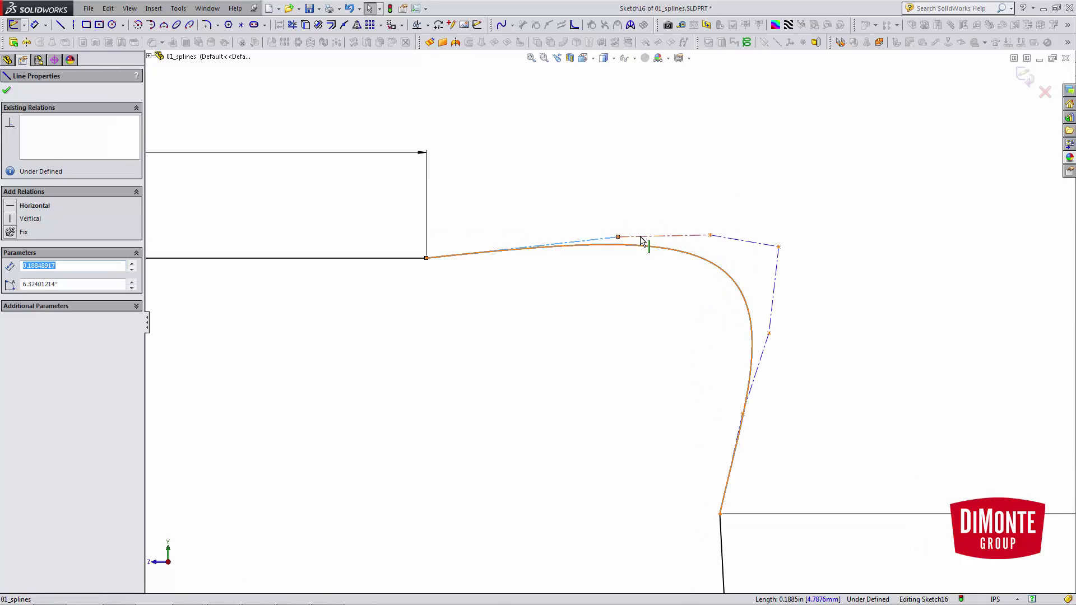
left_click(641, 237, "ctrl")
left_click(745, 242, "ctrl")
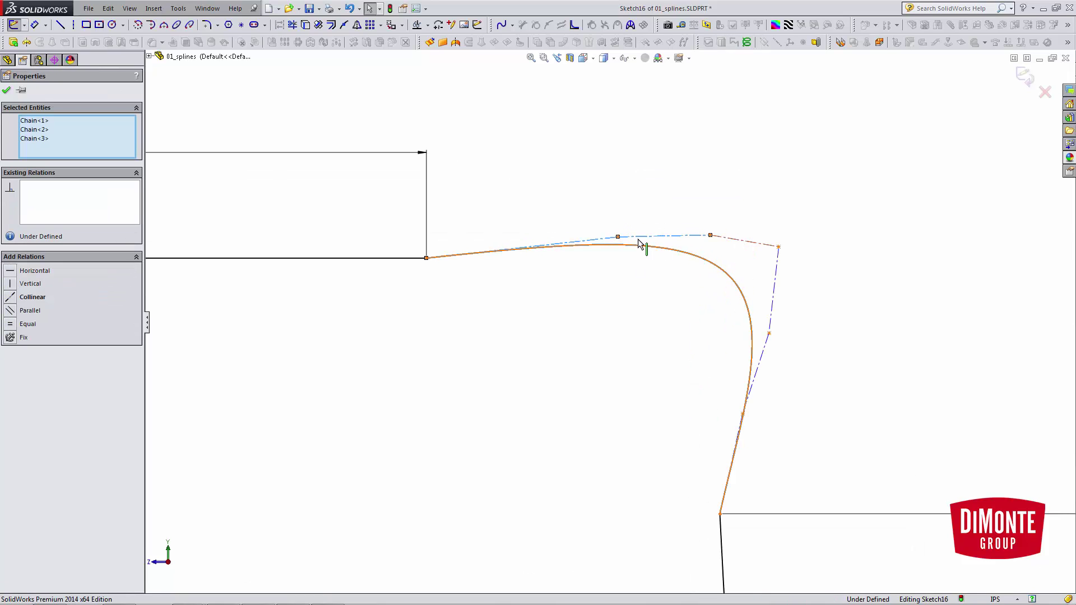
left_click(411, 259, "ctrl")
left_click(12, 301)
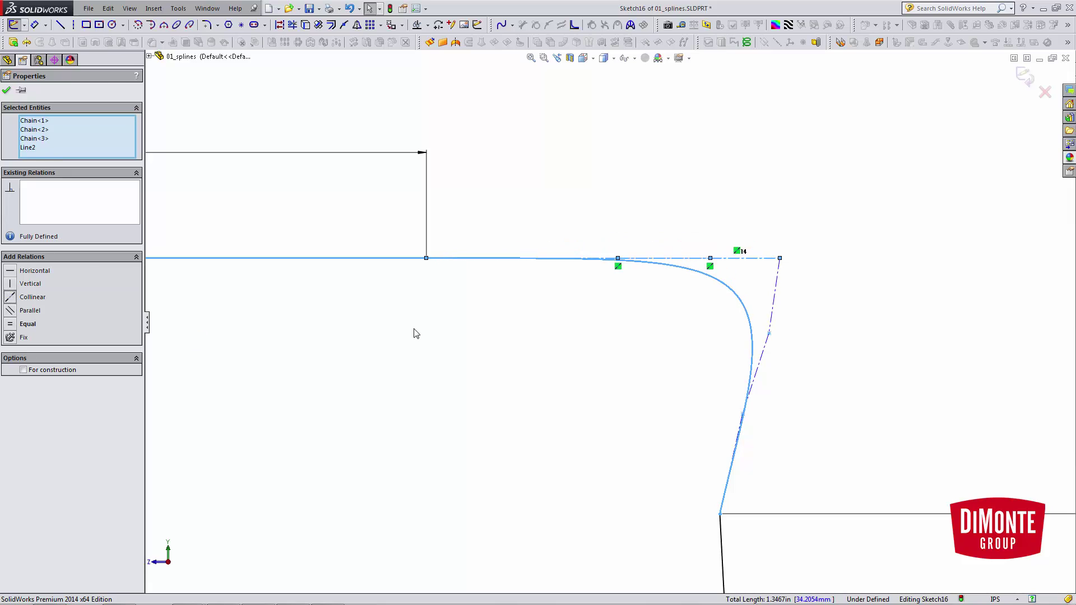
left_click(415, 331)
scroll(608, 328, "up", 3)
scroll(688, 309, "down", 2)
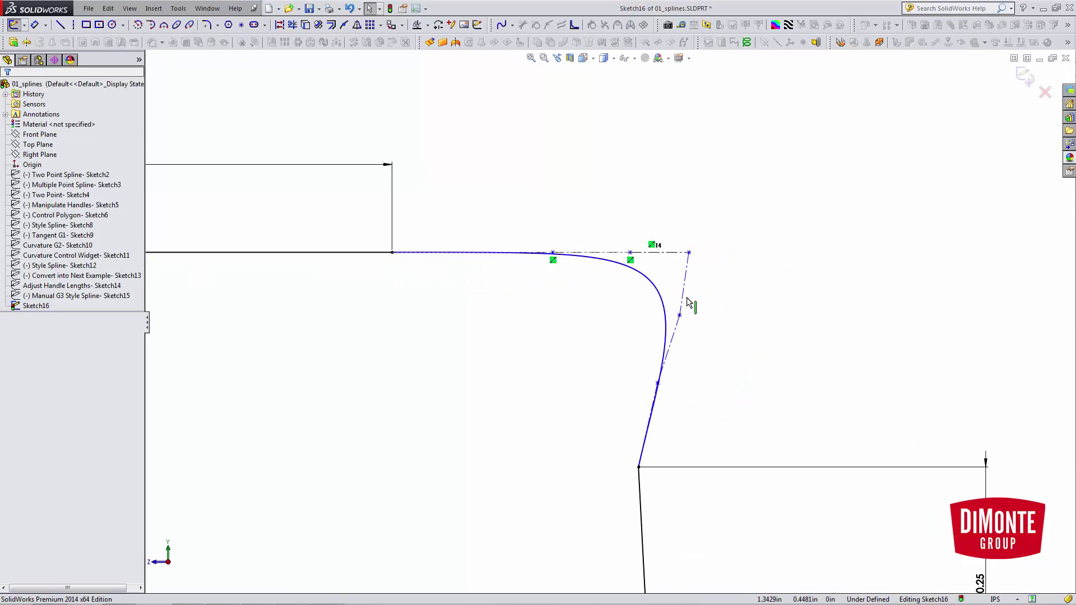
- Try an equal-length relation between the three descending control polygon segments and the steep line, and undo it
left_click(683, 301)
scroll(654, 415, "down", 2)
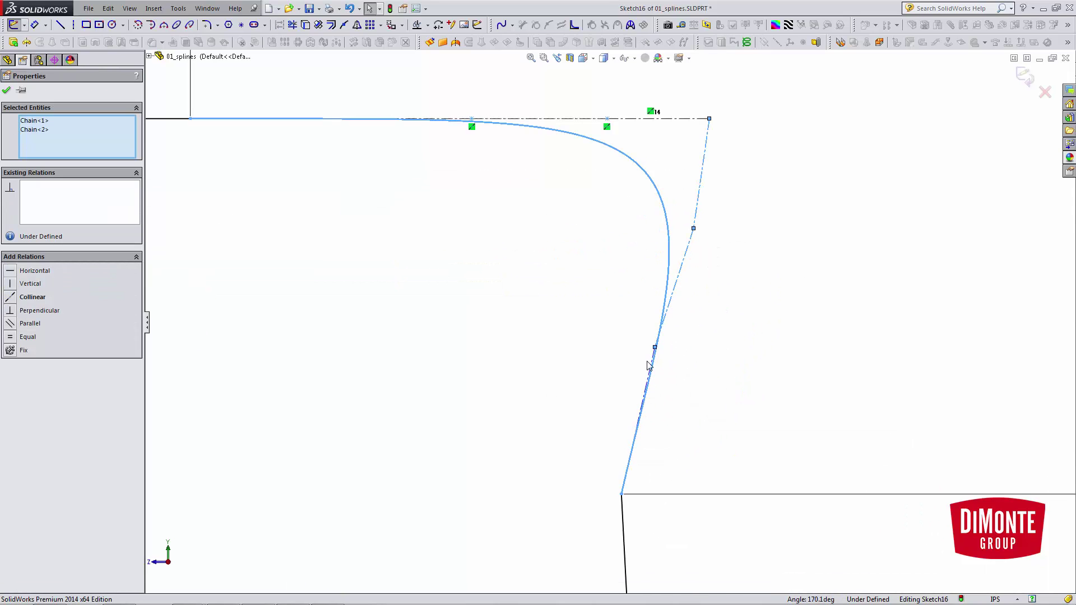
left_click(652, 361, "ctrl")
left_click(602, 434)
scroll(640, 396, "down", 2)
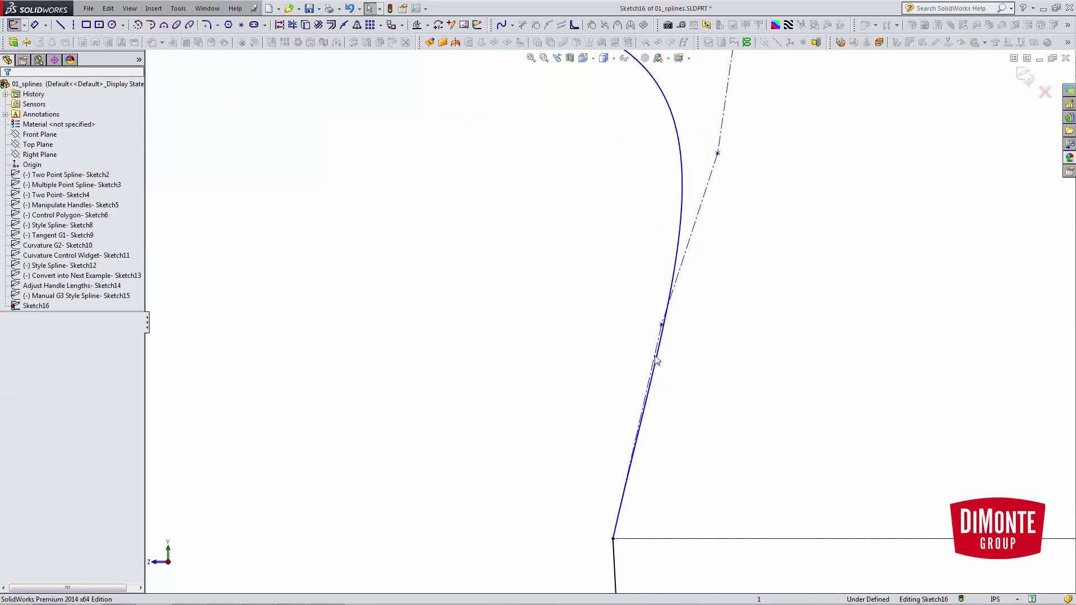
left_click(658, 344)
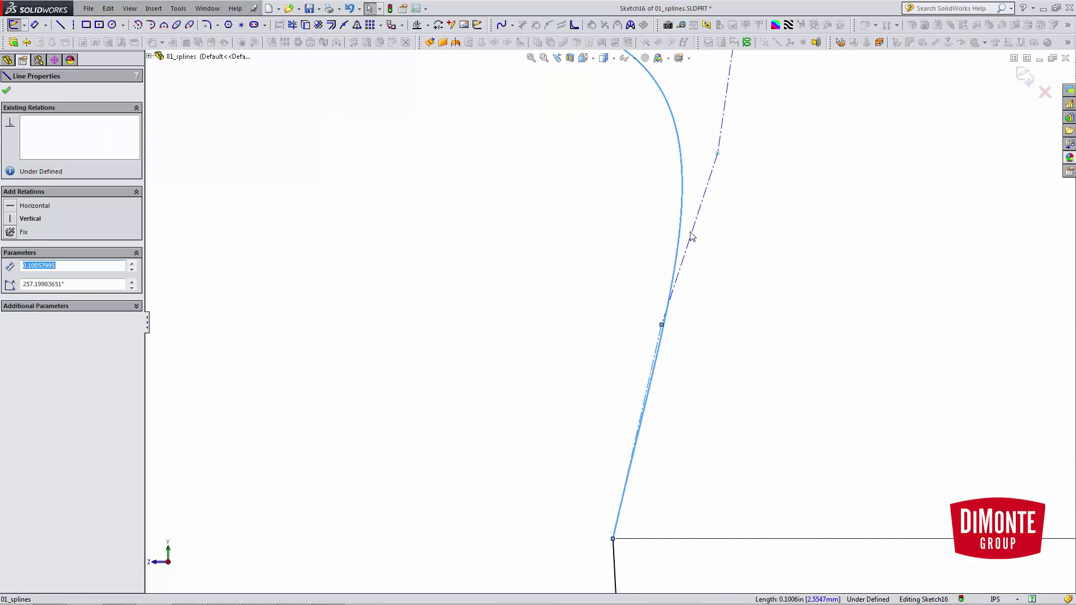
scroll(709, 333, "up", 2)
left_click(675, 216, "ctrl")
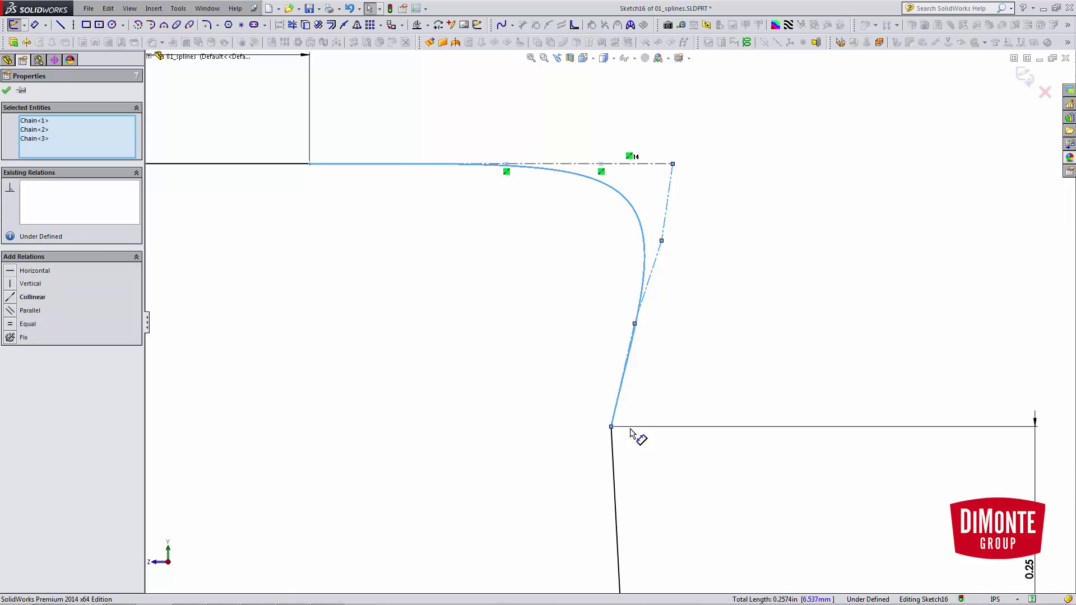
left_click(612, 446, "ctrl")
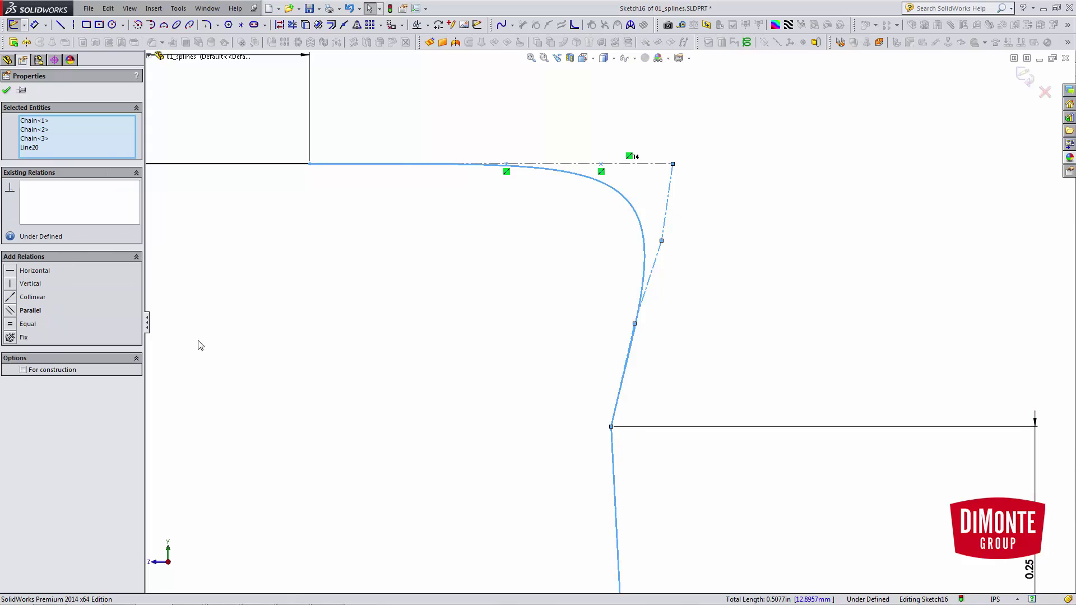
left_click(9, 329)
left_click(392, 381)
scroll(576, 270, "up", 2)
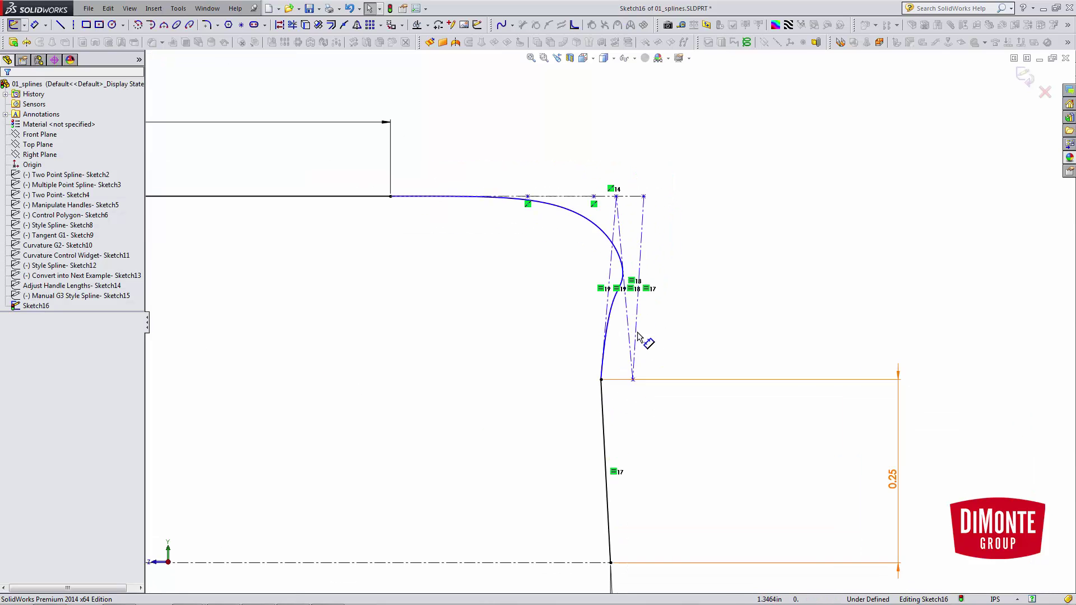
key("ctrl+z")
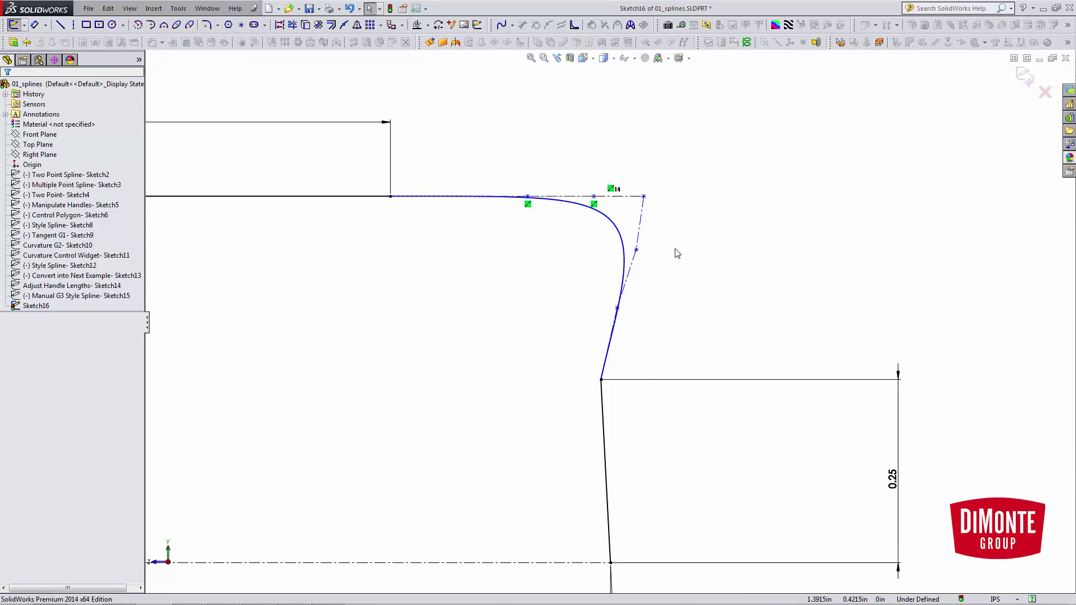
- Make the three descending control polygon segments collinear with the steep line below the corner
left_click(637, 236)
left_click(627, 270, "ctrl")
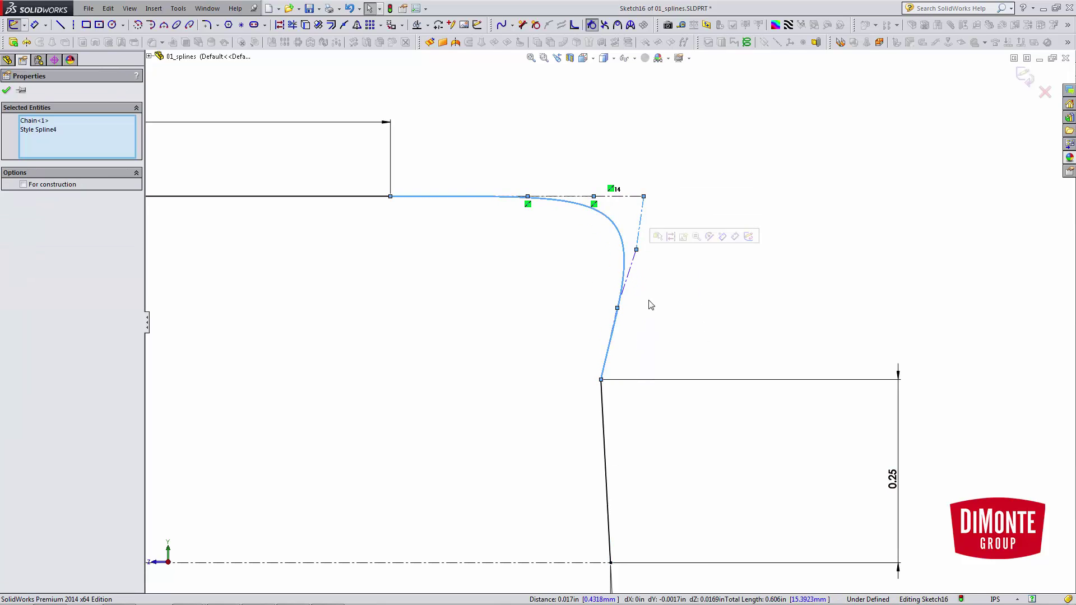
left_click(646, 306)
scroll(644, 307, "down", 2)
scroll(593, 352, "down", 3)
left_click(593, 311)
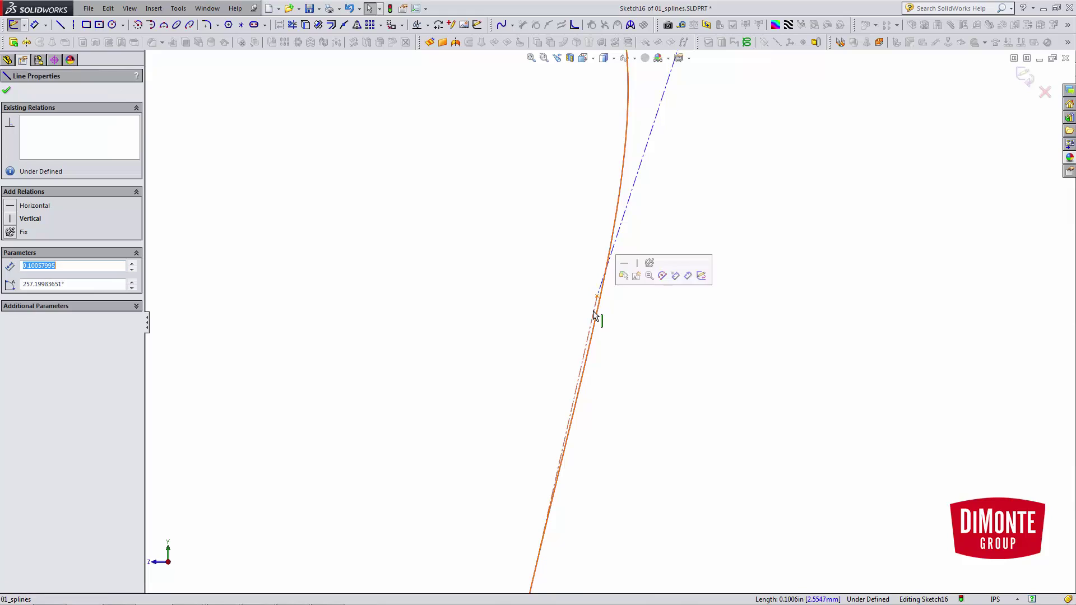
left_click(634, 181, "ctrl")
scroll(678, 240, "up", 3)
left_click(640, 192, "ctrl")
left_click(582, 434, "ctrl")
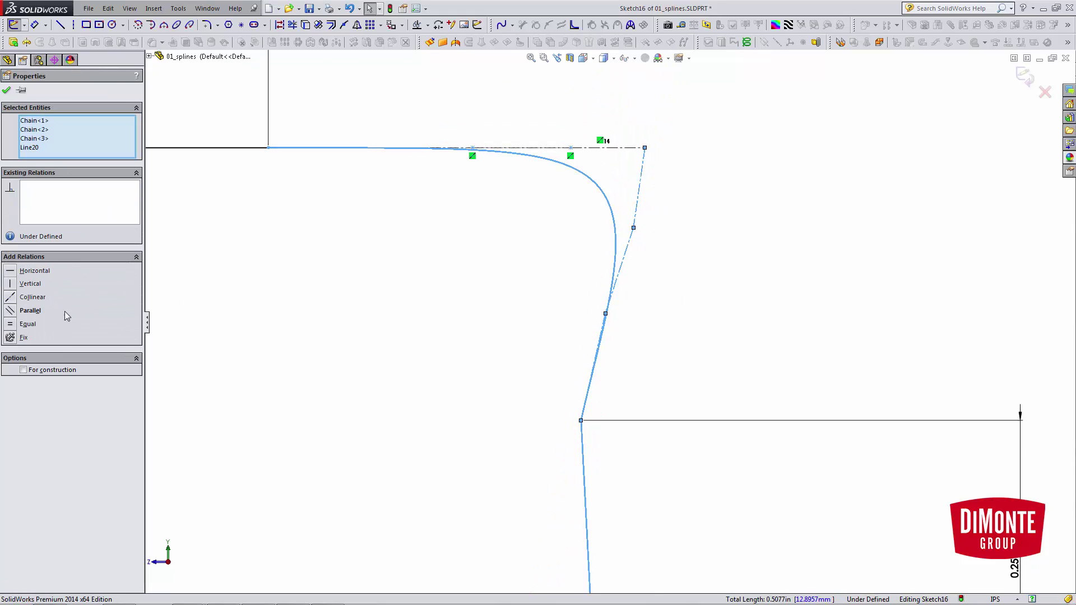
left_click(11, 297)
key("Escape")
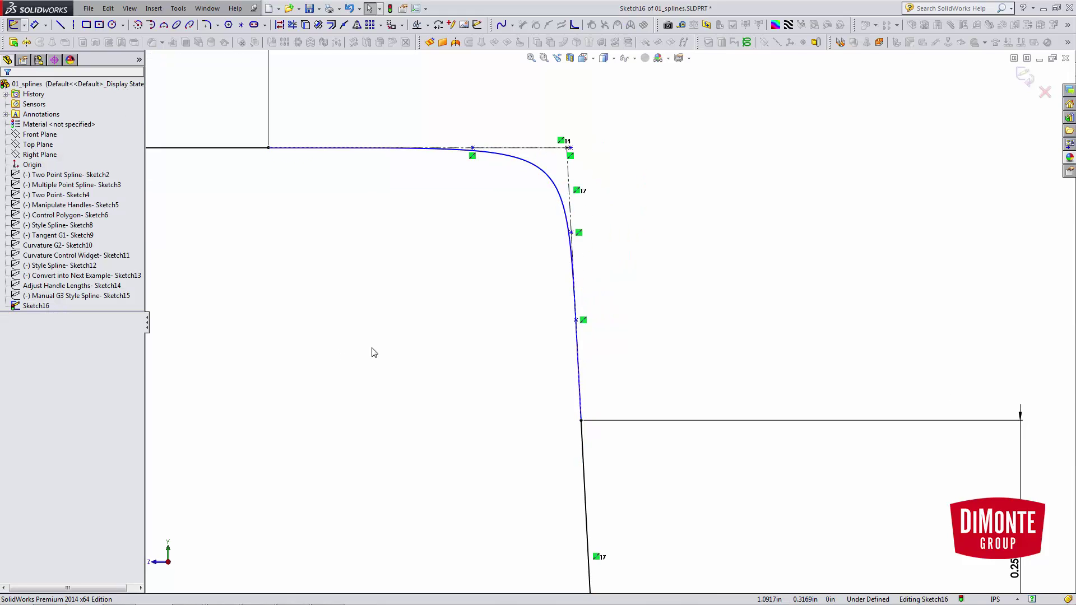
scroll(557, 415, "up", 2)
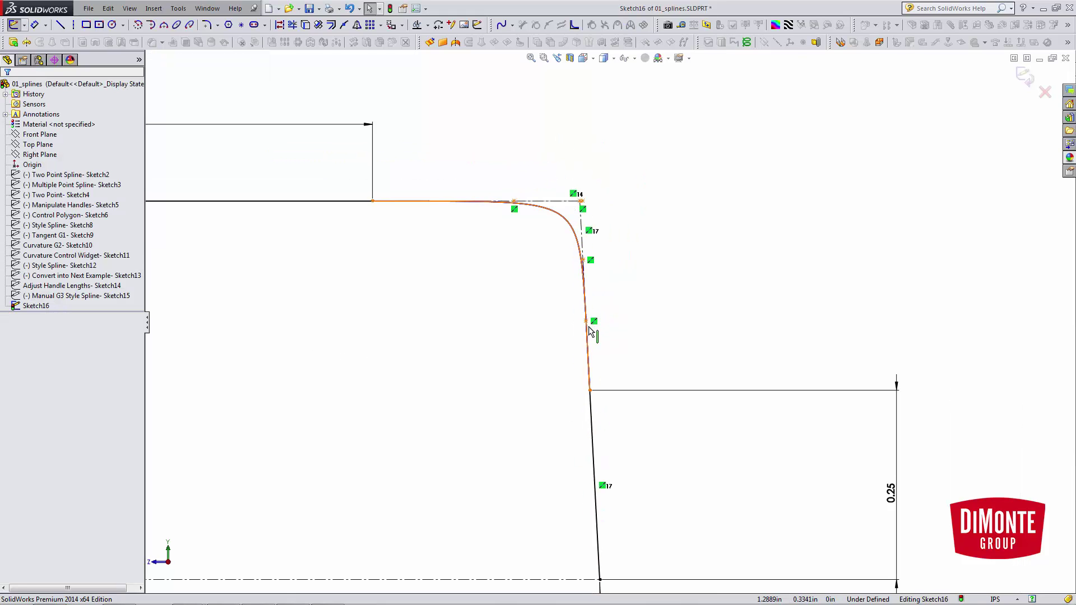
left_click(594, 407)
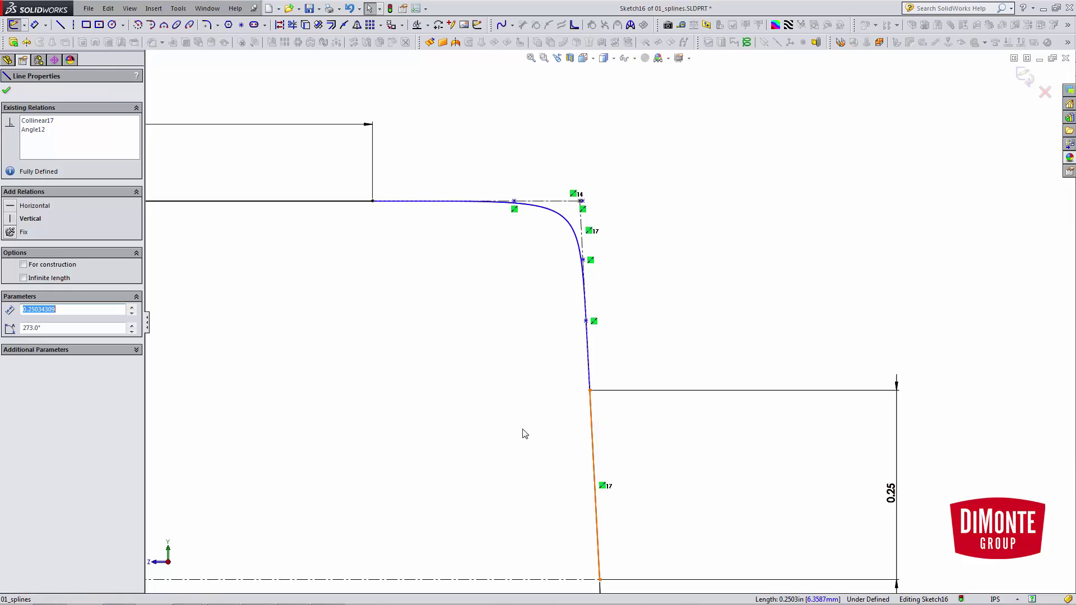
- Show the curvature comb on the corner style spline
scroll(523, 432, "up", 3)
left_click(524, 432)
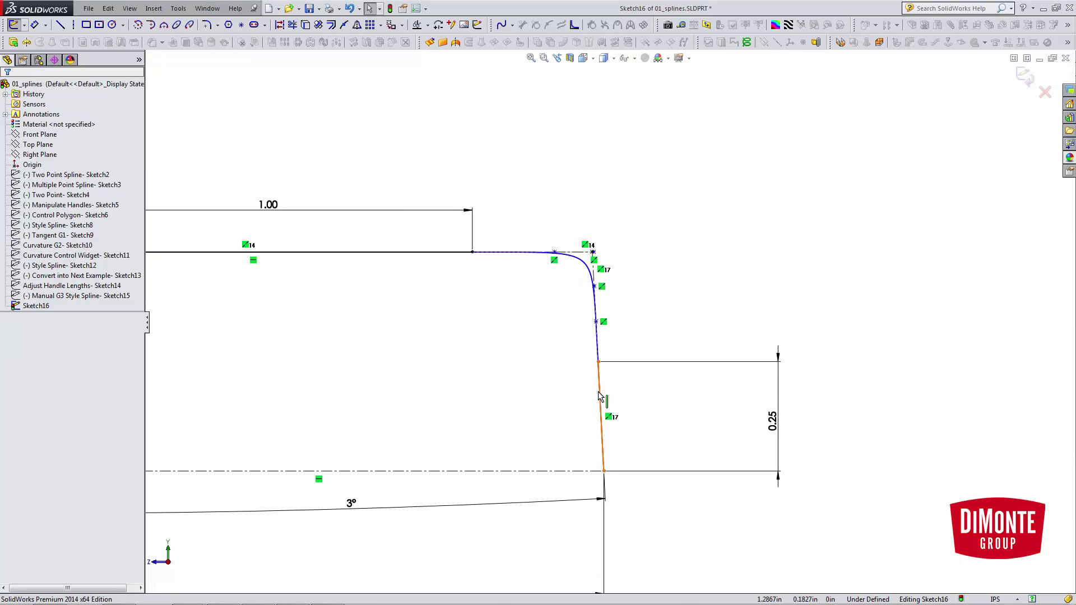
scroll(566, 263, "down", 2)
left_click(588, 258)
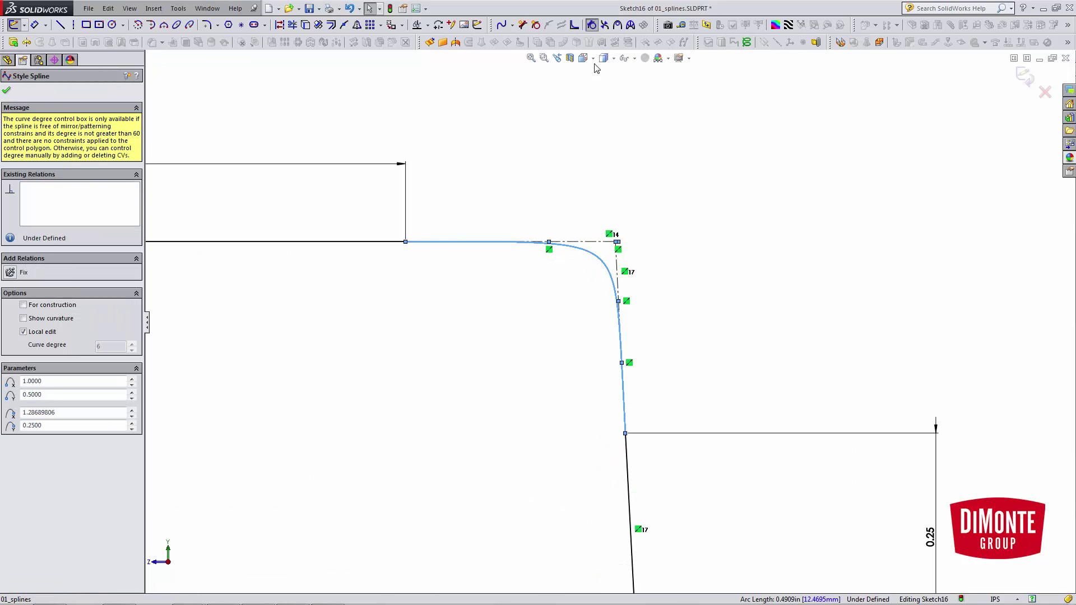
left_click(630, 25)
left_click(701, 291)
scroll(600, 303, "up", 2)
scroll(590, 269, "down", 5)
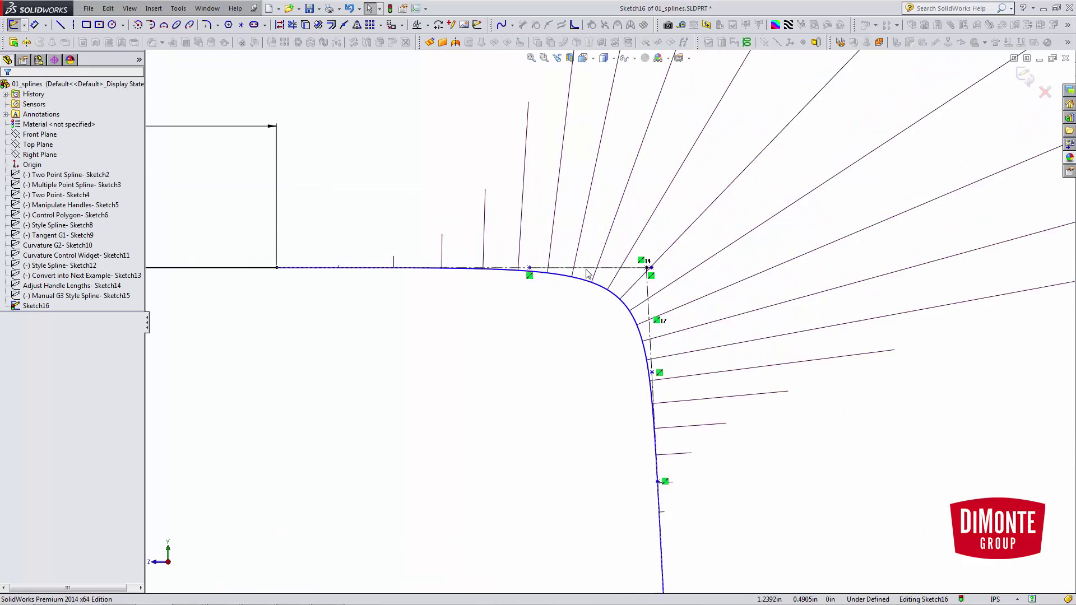
- Slide a corner control vertex back along the horizontal line and raise the upper descending vertex slightly toward the corner to reshape the curvature
scroll(658, 276, "down", 2)
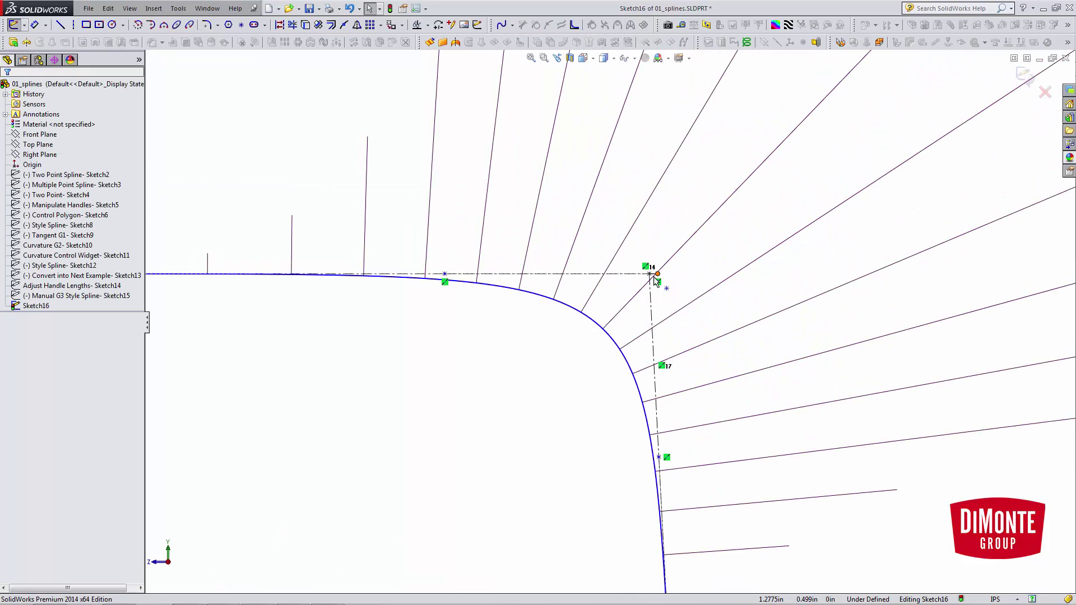
left_click(657, 274)
left_click_drag(658, 273, 328, 271)
scroll(456, 384, "up", 5)
left_click(550, 413)
scroll(602, 387, "down", 2)
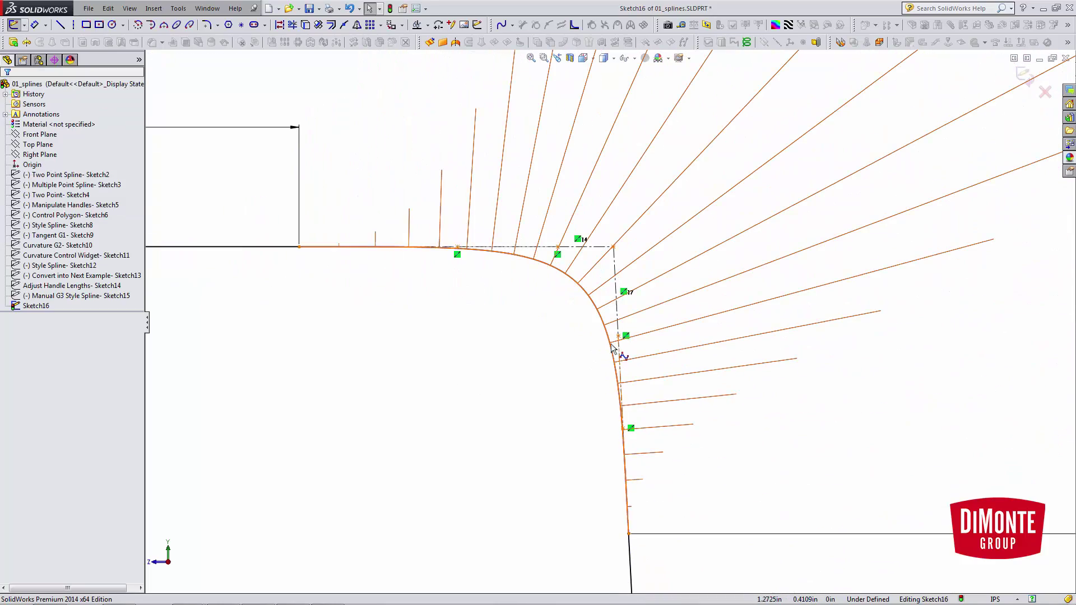
mouse_move(618, 336)
left_mouse_down()
mouse_move(620, 376)
mouse_move(617, 316)
left_mouse_up()
left_click(502, 365)
scroll(608, 319, "up", 5)
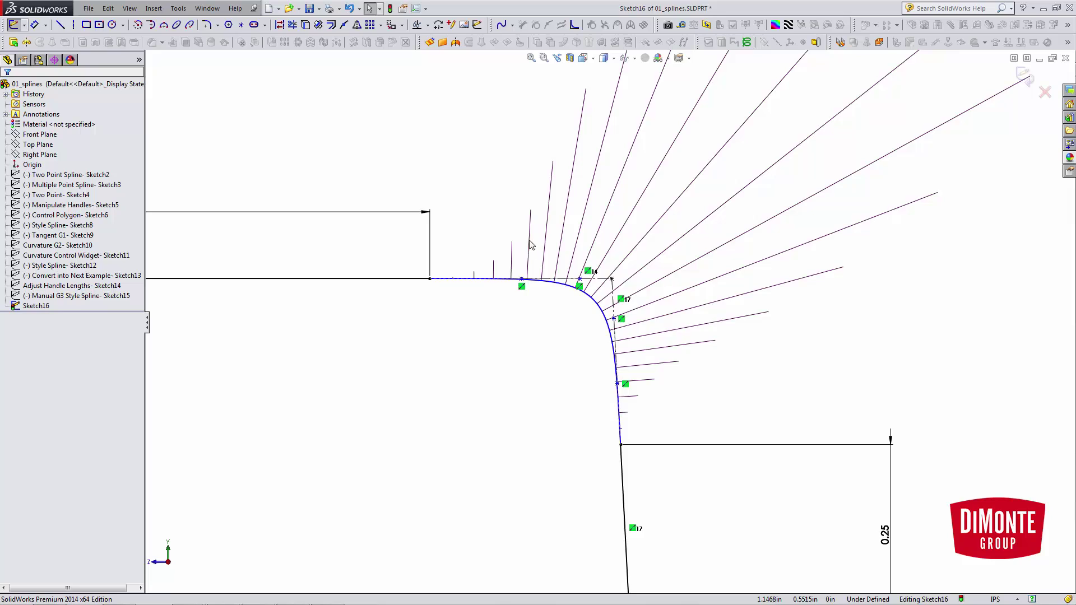
- Increase the density of the corner spline's curvature comb
left_click(604, 317)
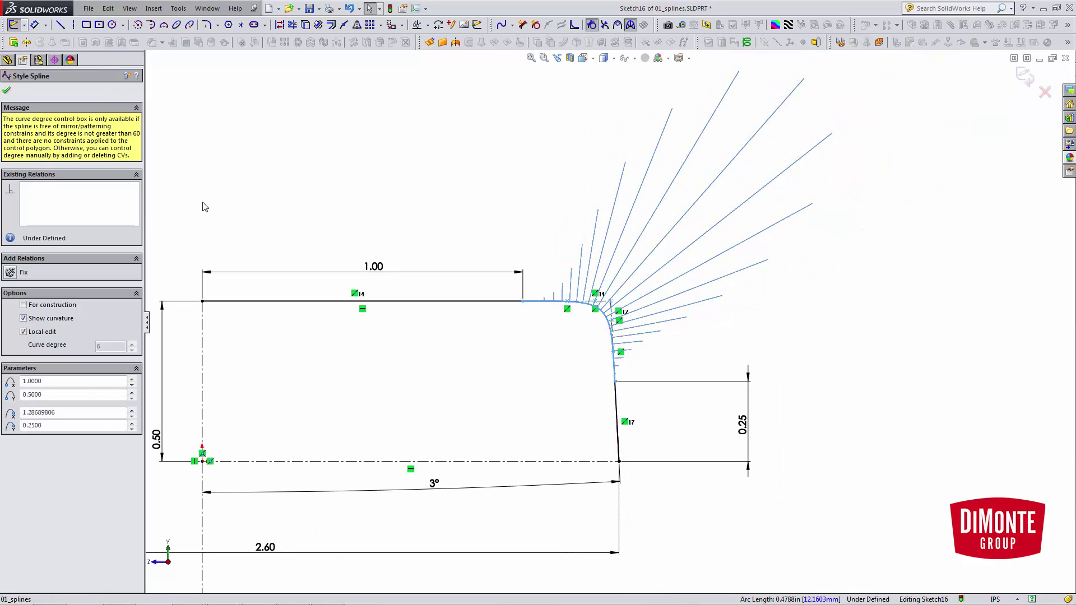
left_click(630, 25)
left_click(630, 25)
left_click_drag(59, 195, 168, 211)
left_click(7, 90)
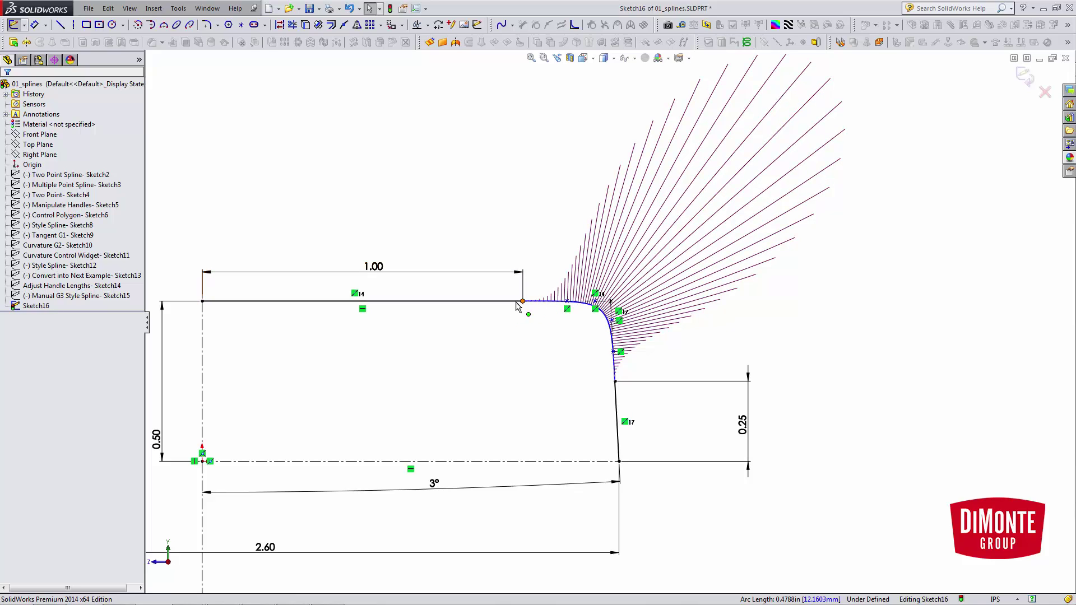
- Examine how the curvature comb runs around the corner and into both straight lines, relative to the control vertices
scroll(622, 316, "down", 3)
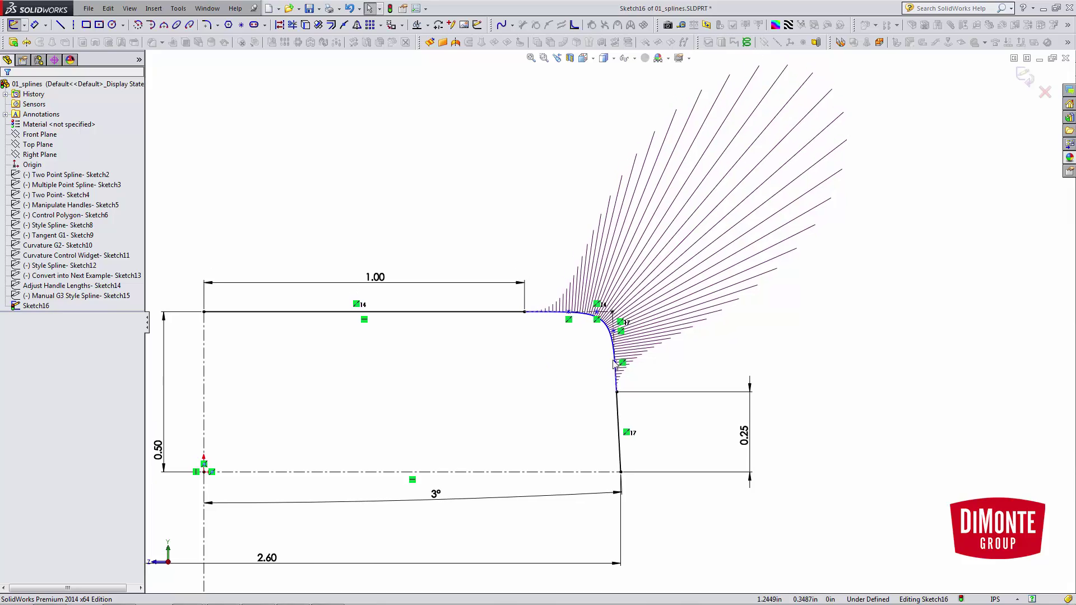
scroll(629, 311, "down", 2)
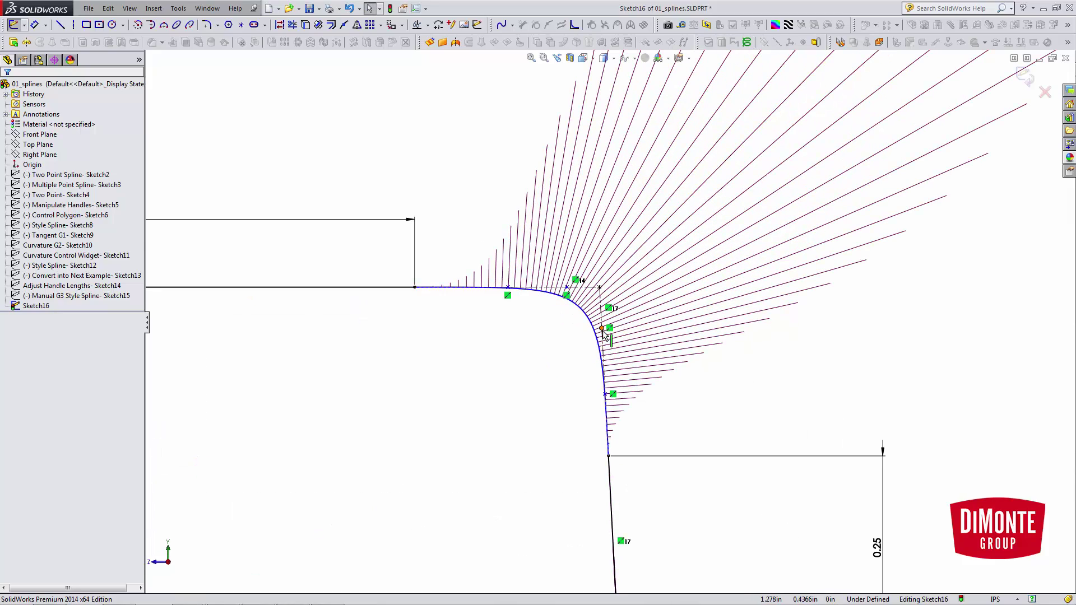
scroll(603, 384, "down", 2)
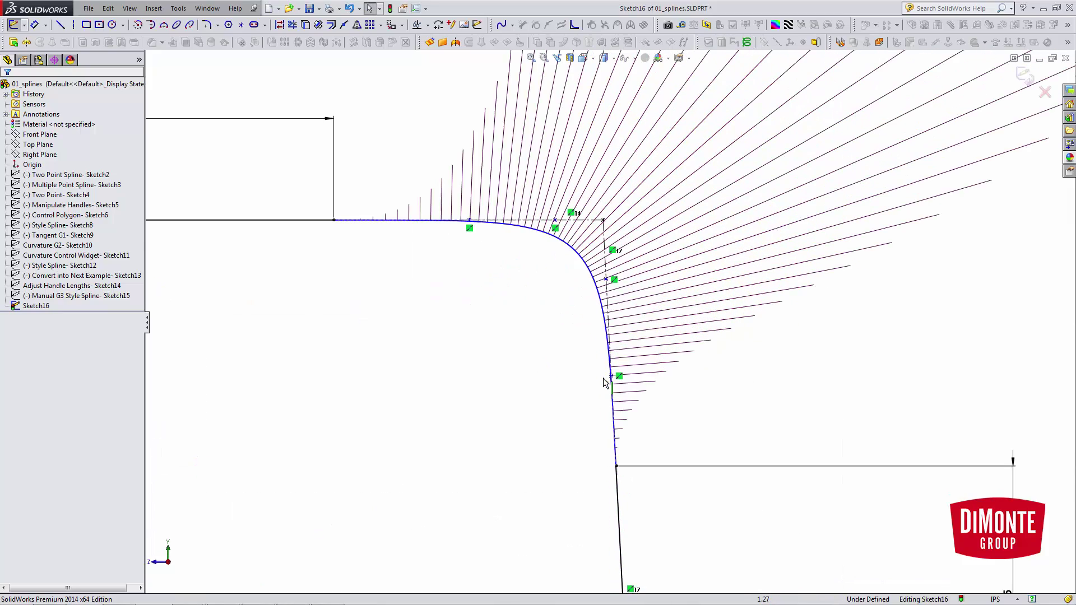
left_click(607, 284)
key("Escape")
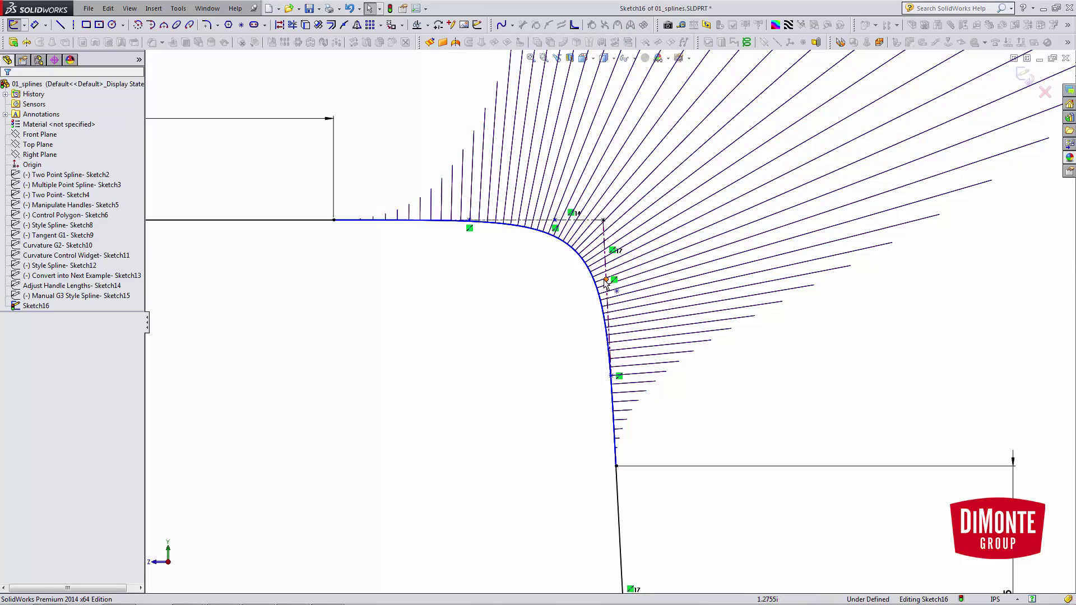